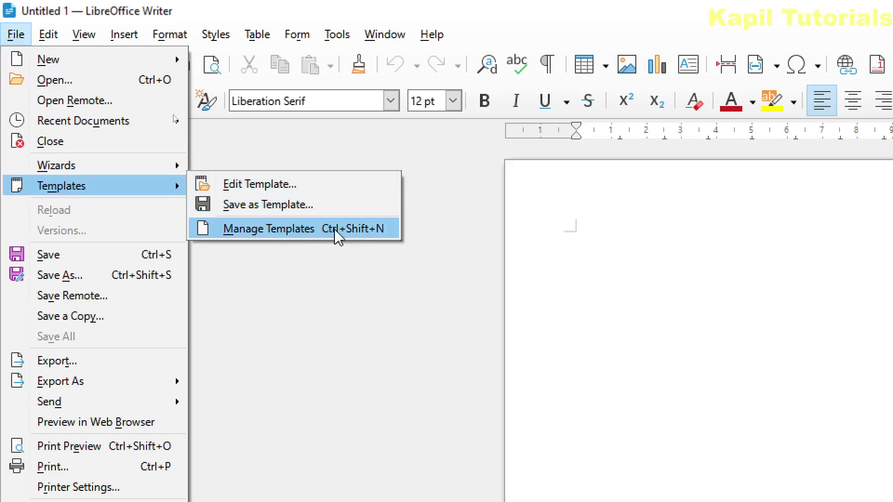
# Create a new Untitled document based on the CV (Curriculum Vitae) template
pyautogui.moveTo(61, 59)
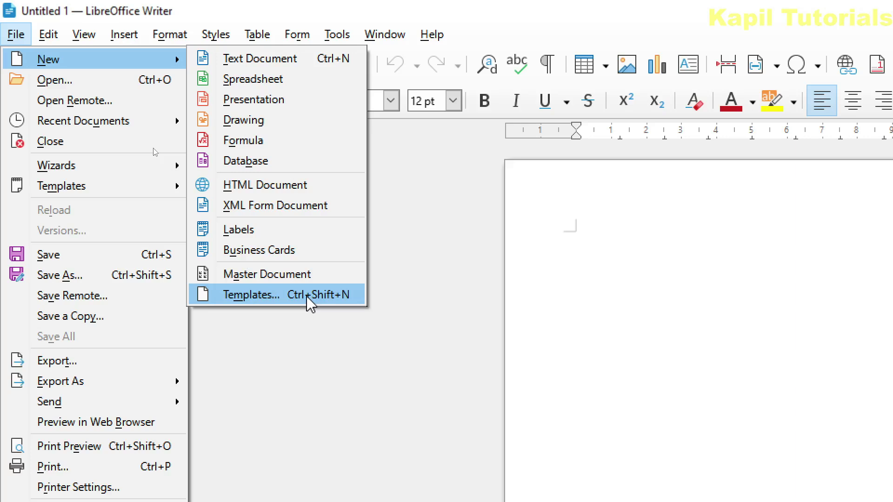
pyautogui.click(308, 298)
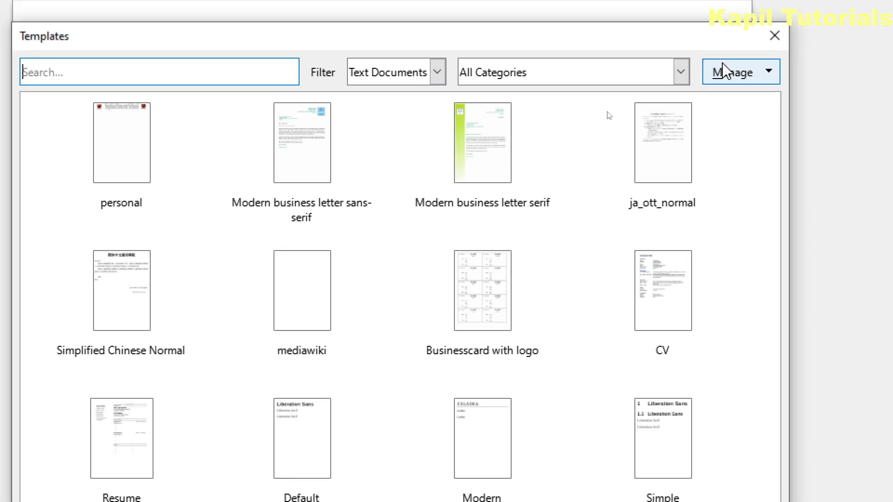
pyautogui.click(672, 307)
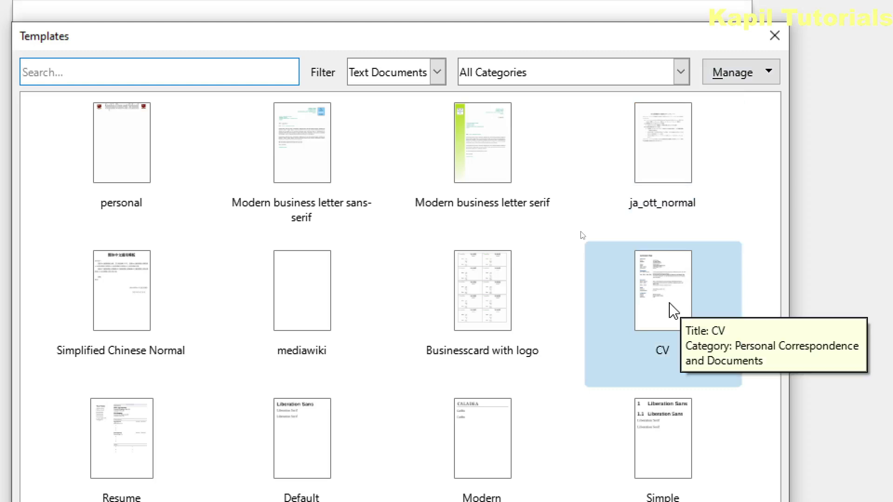
pyautogui.click(673, 310)
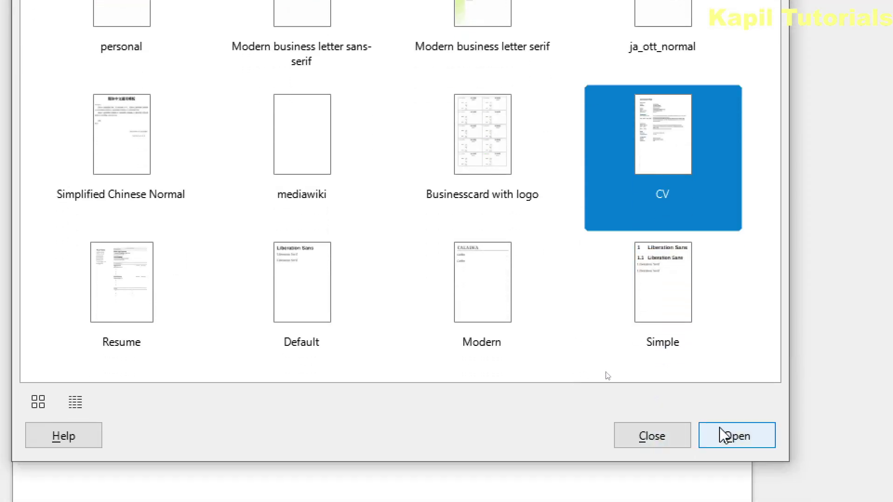
pyautogui.click(736, 436)
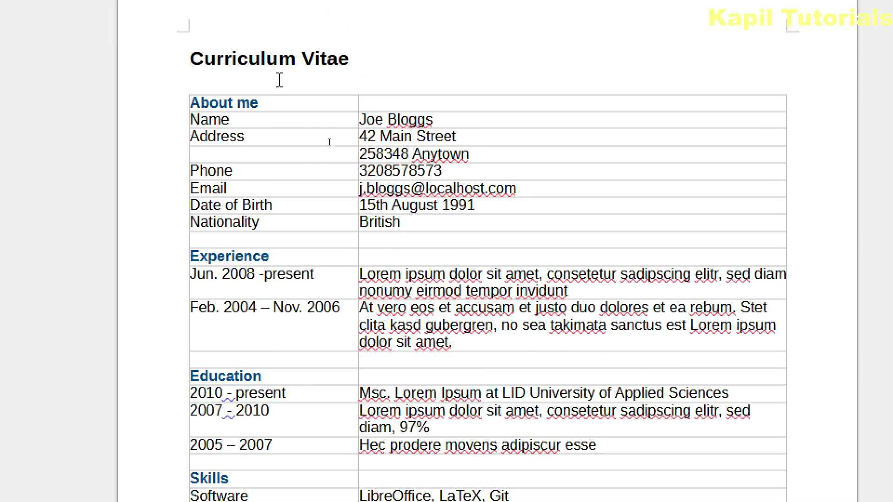
# Replace the CV's sample name with 'abc' and begin typing a new address in the Address row
pyautogui.moveTo(366, 117); pyautogui.dragTo(362, 119)
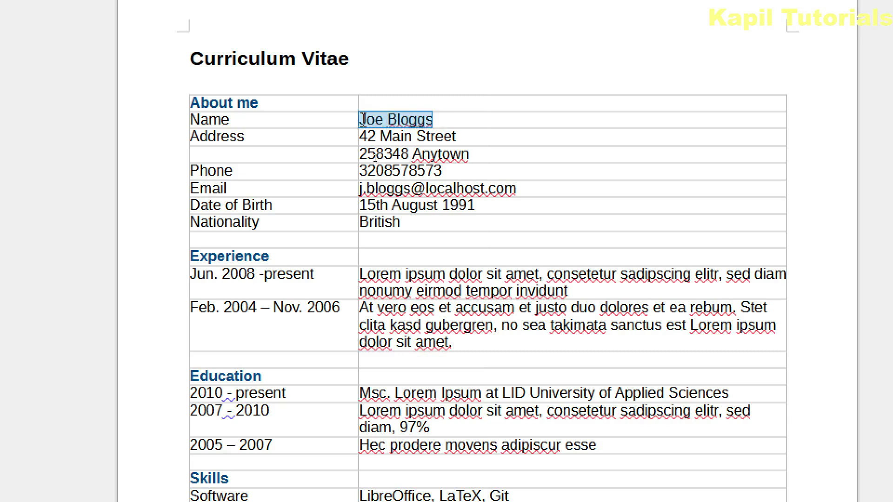
pyautogui.write('abc')
pyautogui.moveTo(472, 137); pyautogui.dragTo(355, 135)
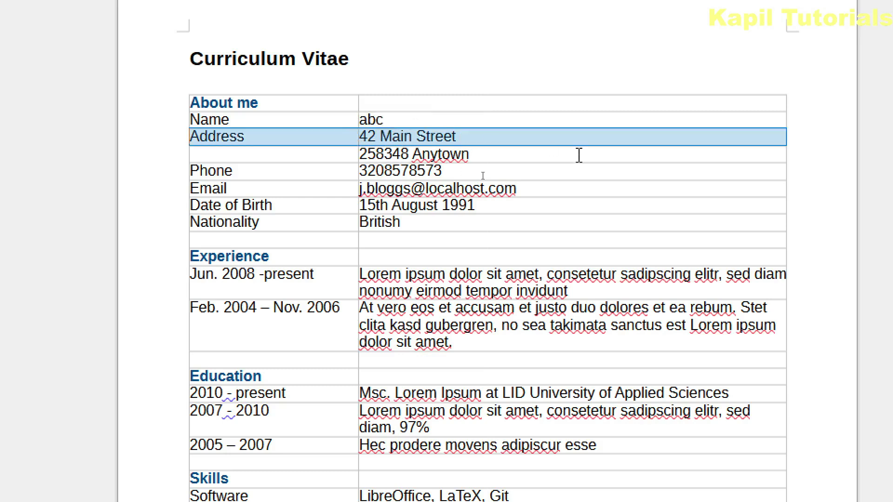
pyautogui.write('#')
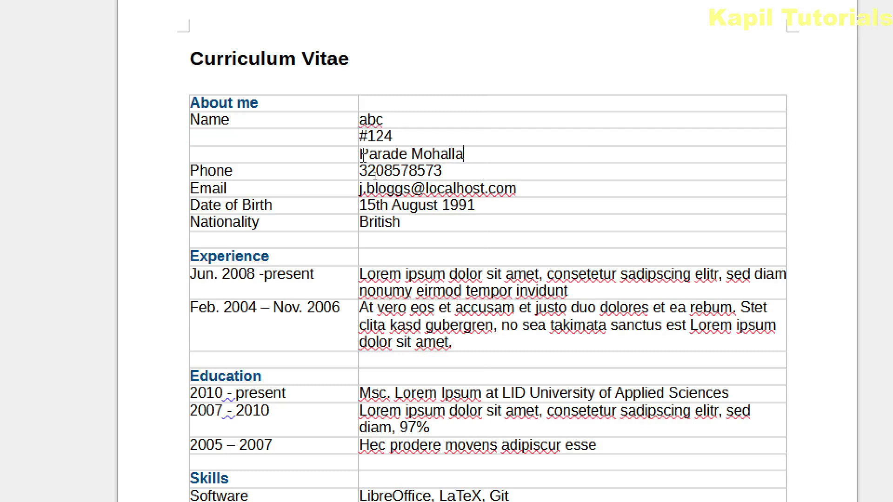
pyautogui.write(', kalka')
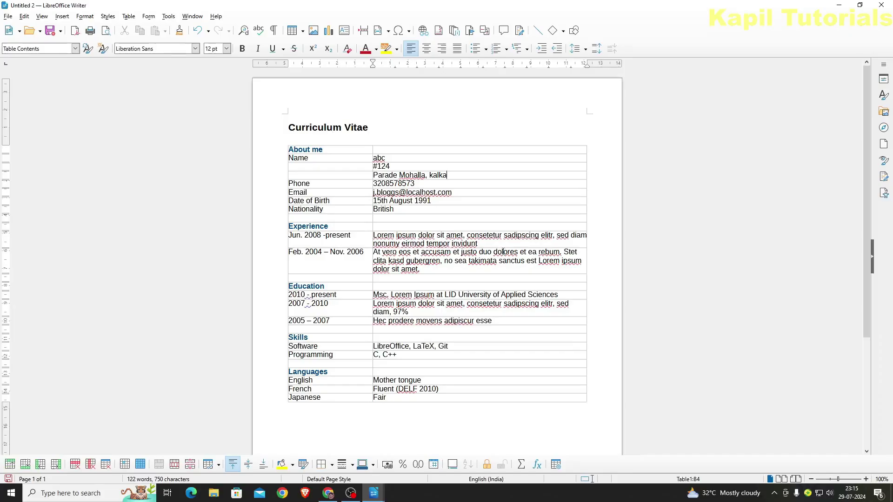
# Discard the CV unsaved and create a Modern business letter sans-serif document from Manage Templates
pyautogui.click(880, 7)
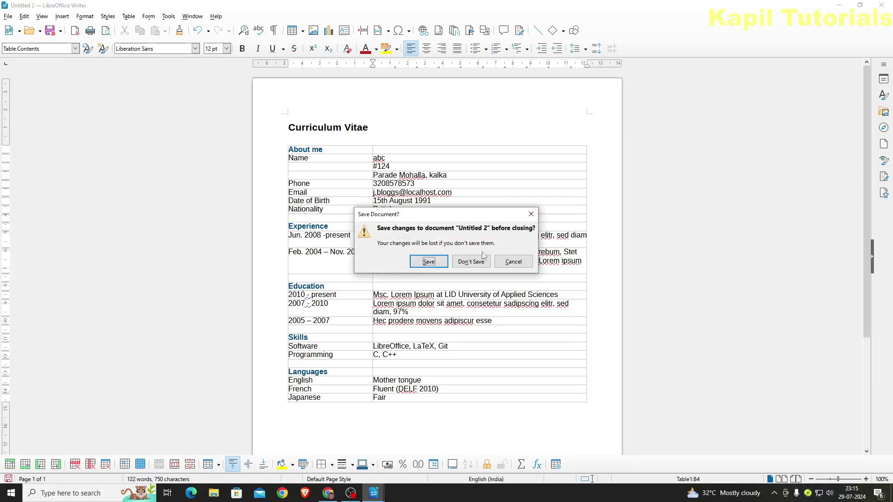
pyautogui.click(475, 260)
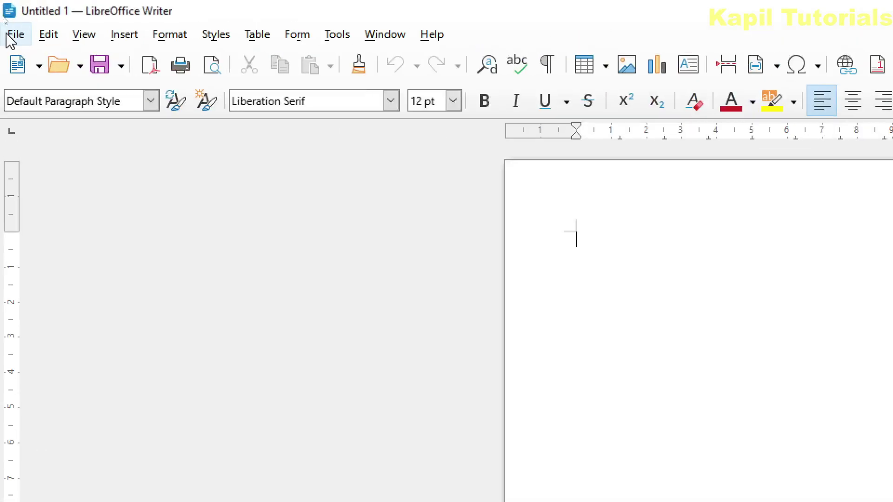
pyautogui.click(7, 17)
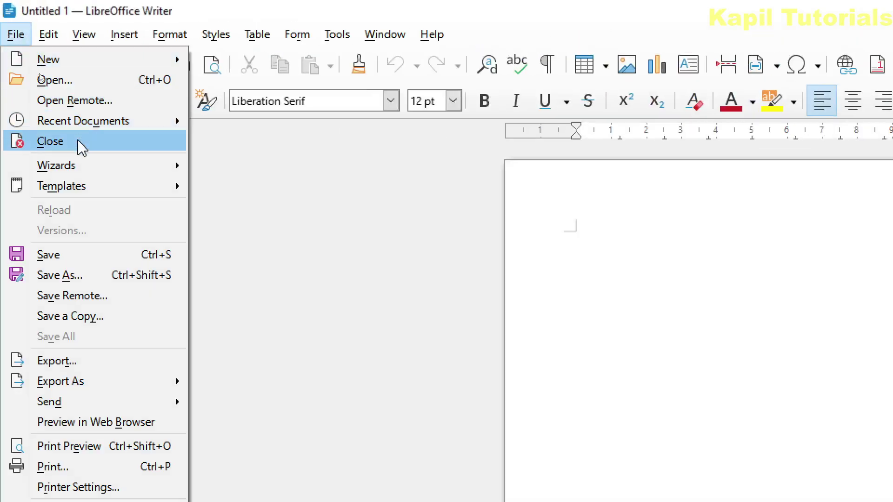
pyautogui.moveTo(86, 186)
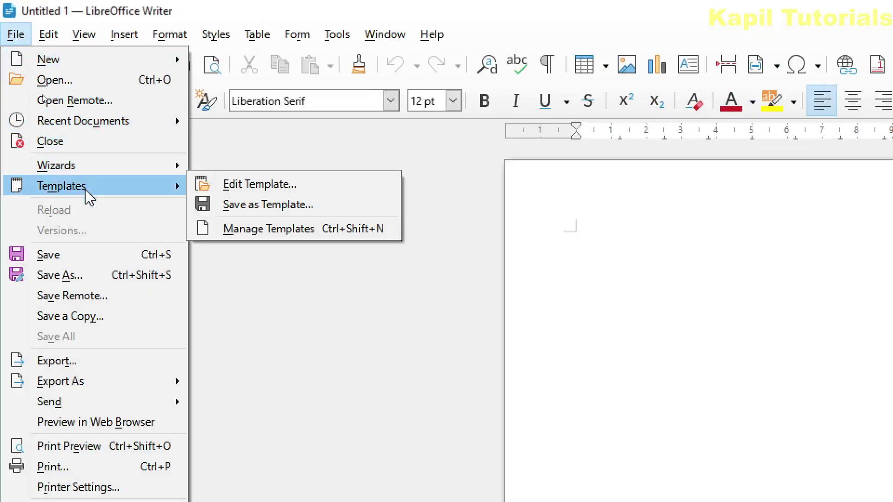
pyautogui.click(264, 228)
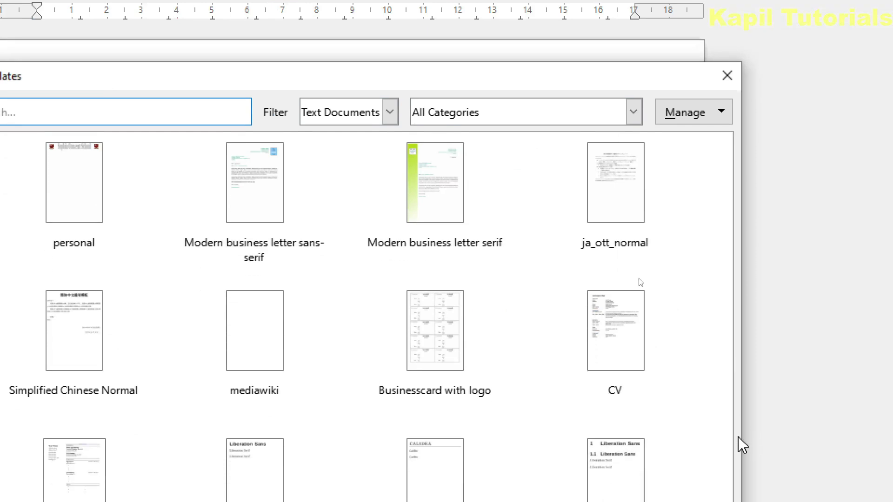
pyautogui.click(672, 421)
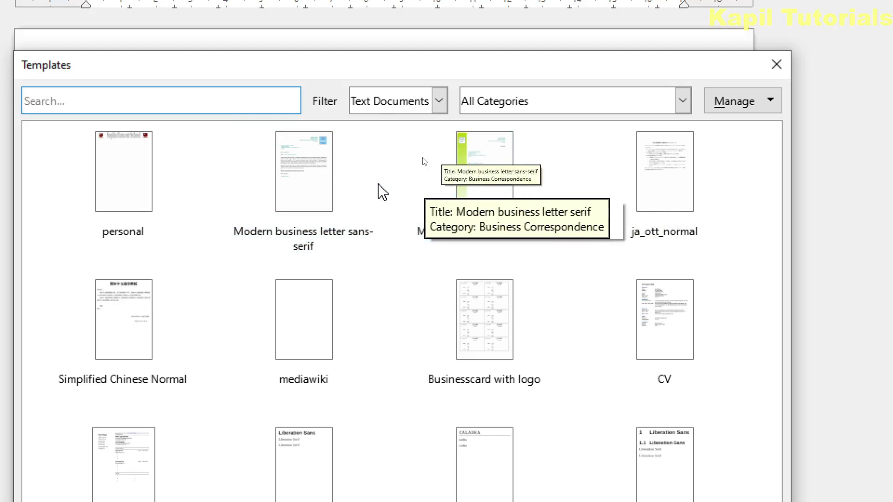
pyautogui.click(305, 191)
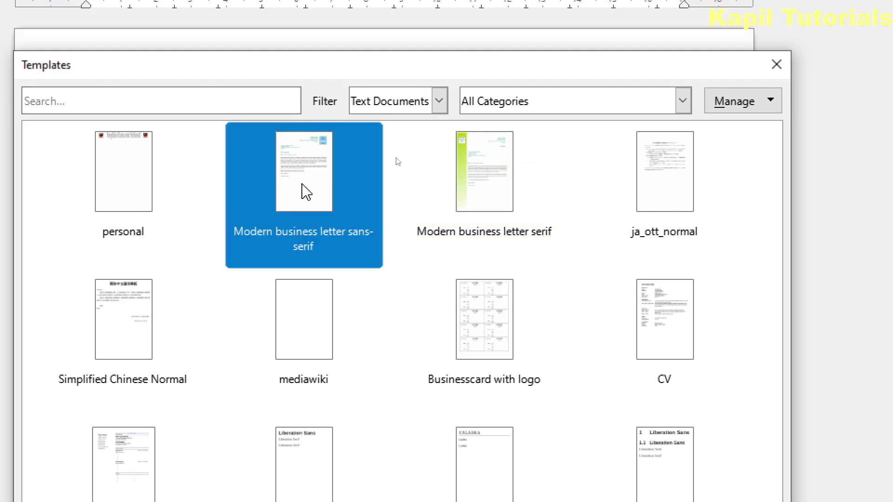
pyautogui.doubleClick(305, 192)
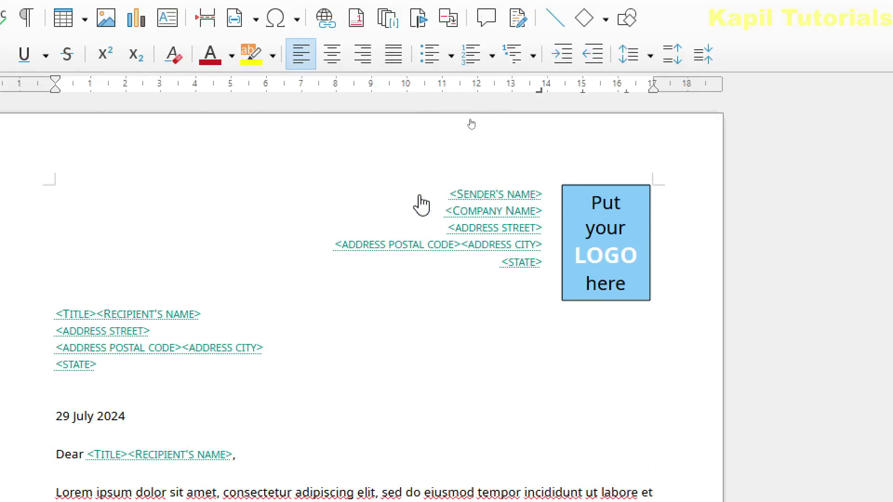
# Replace the letter's <SENDER'S NAME> placeholder with 'abc'
pyautogui.click(499, 195)
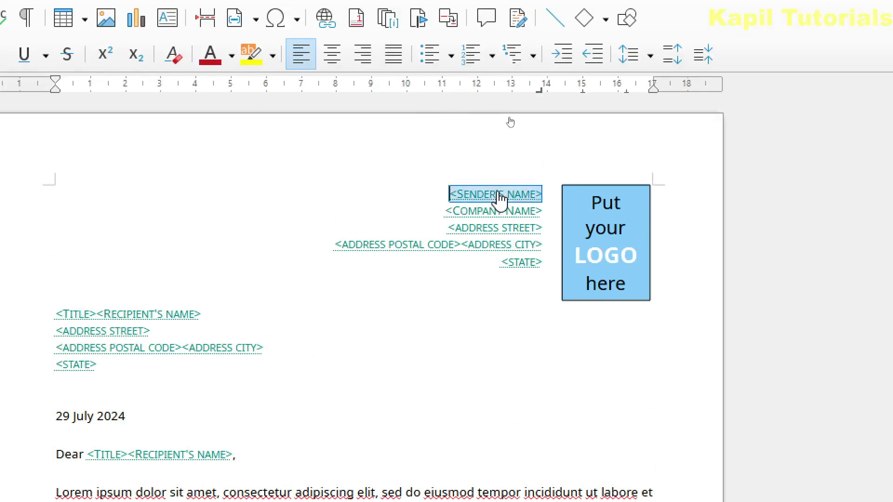
pyautogui.click(401, 201)
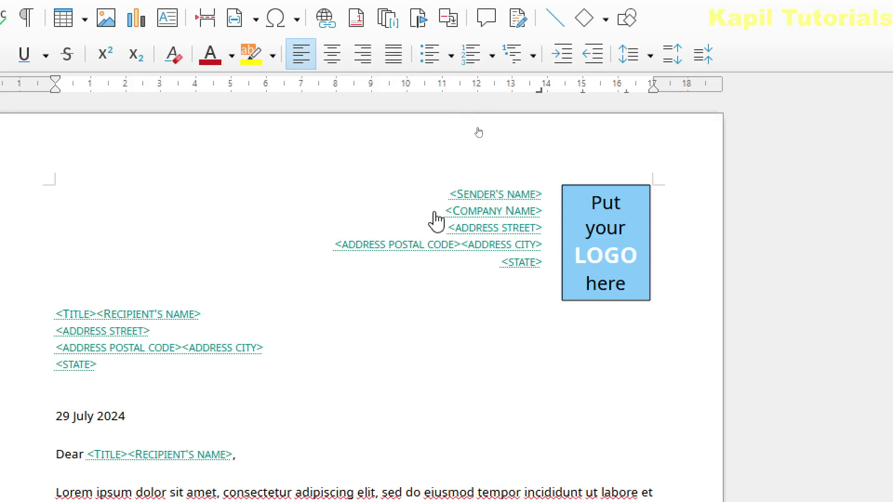
pyautogui.press('Delete')
pyautogui.press('Delete')
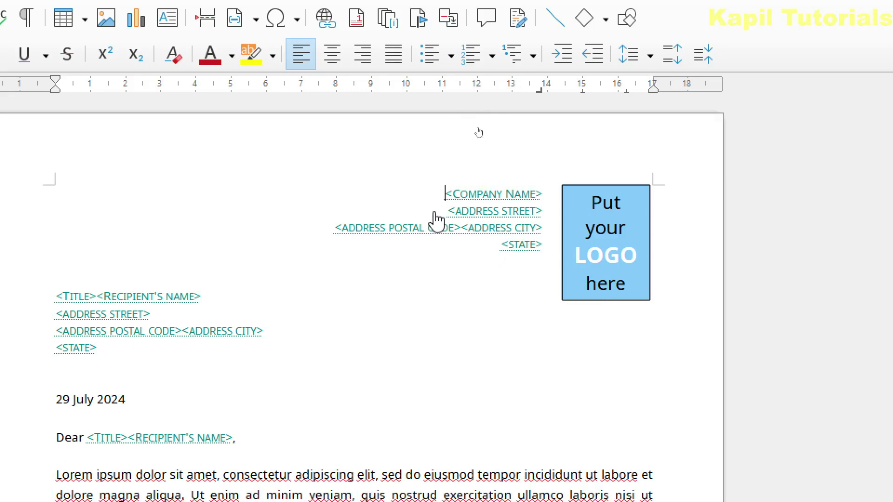
pyautogui.hotkey('ctrl', 'z')
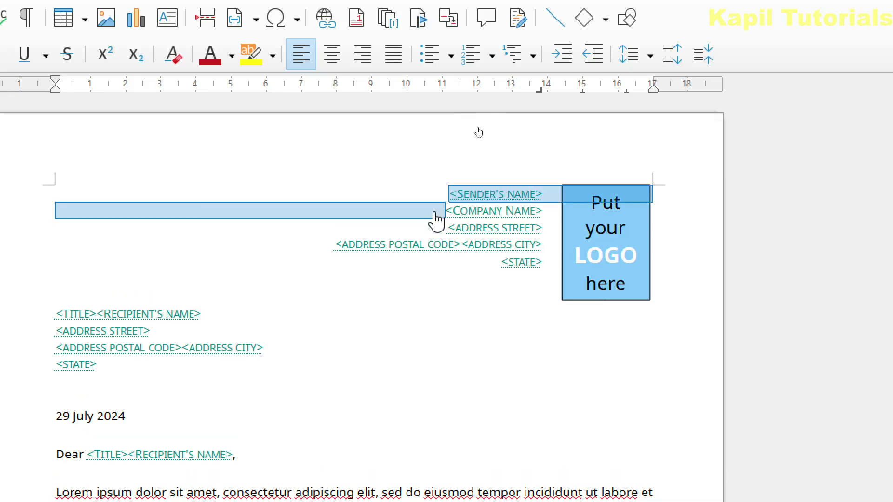
pyautogui.click(442, 194)
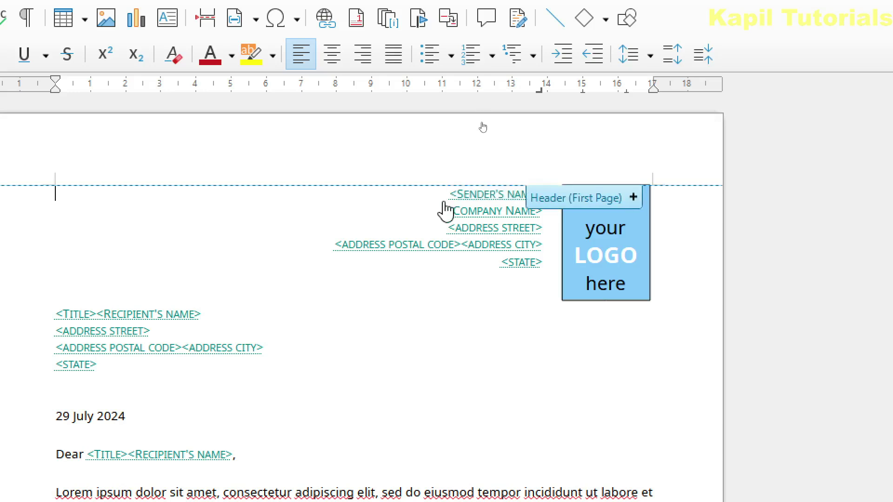
pyautogui.click(424, 201)
pyautogui.press('BackSpace')
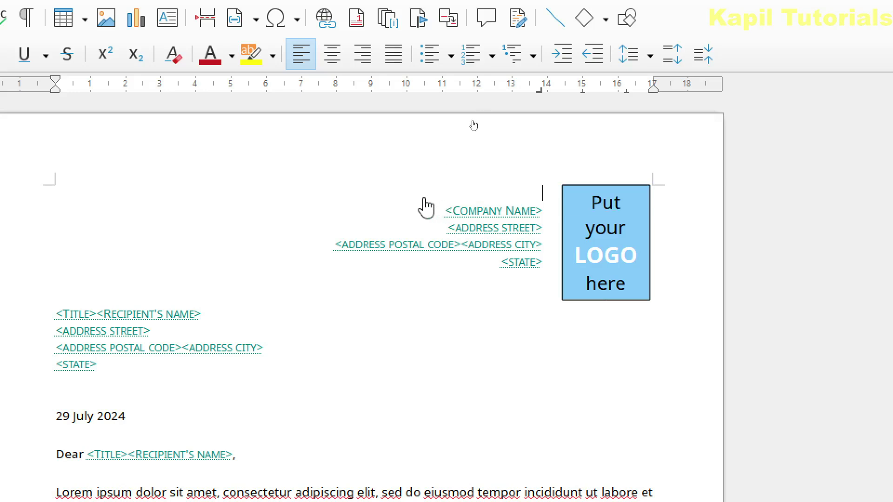
pyautogui.write('abc')
# Replace the <COMPANY NAME> placeholder with 'cde company'
pyautogui.click(444, 212)
pyautogui.click(469, 213)
pyautogui.press('BackSpace')
pyautogui.write('cde')
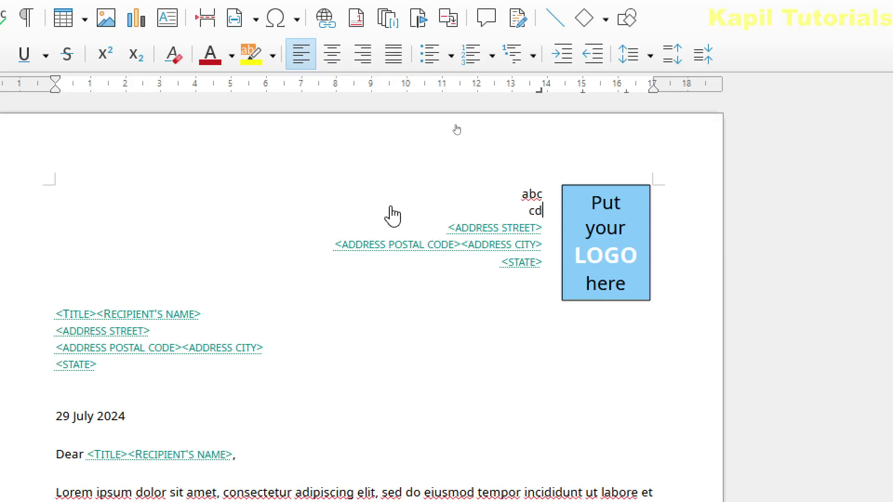
pyautogui.write(' company')
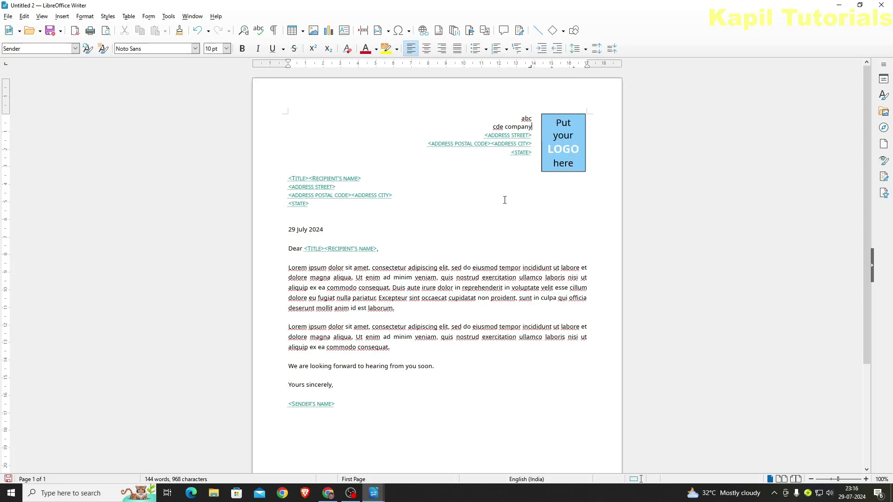
# Review the letter body, then close the letter with Don't Save, returning to Untitled 1
pyautogui.scroll(-2, 397, 202)
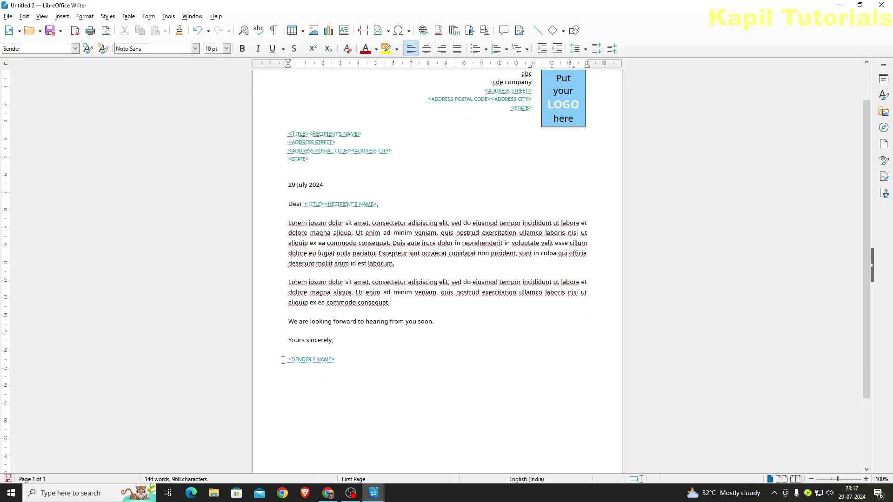
pyautogui.moveTo(288, 224); pyautogui.dragTo(436, 320)
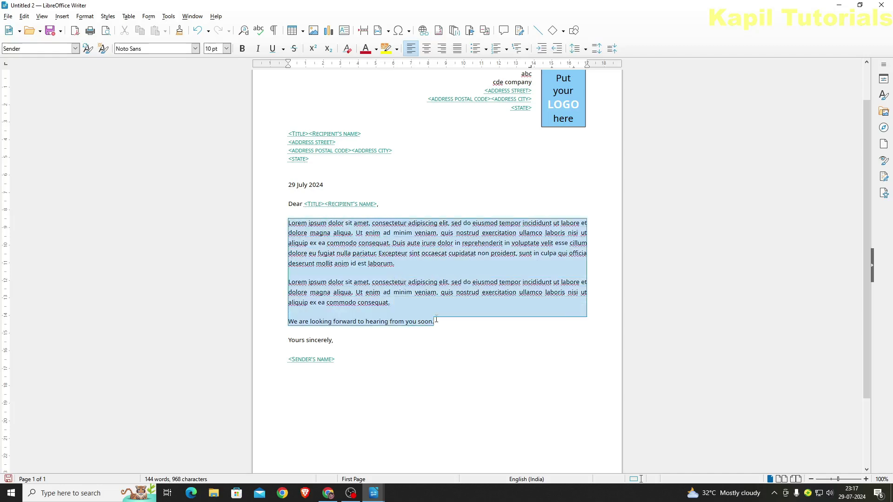
pyautogui.click(480, 326)
pyautogui.press('Down')
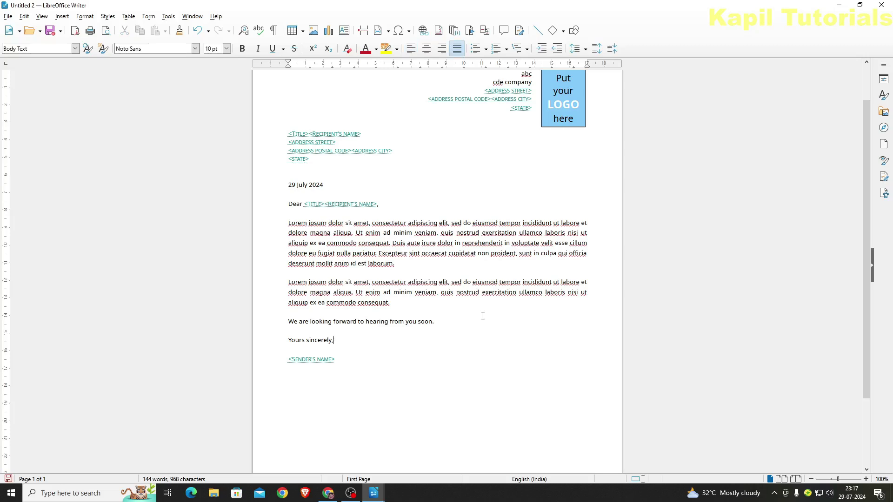
pyautogui.click(881, 5)
pyautogui.click(473, 261)
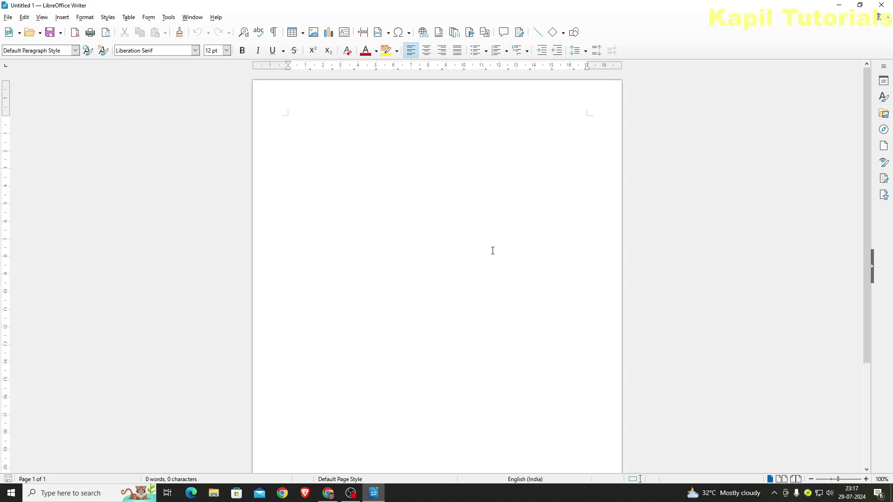
# Create a document from the Businesscard with logo template, accepting the link update with Yes
pyautogui.click(8, 17)
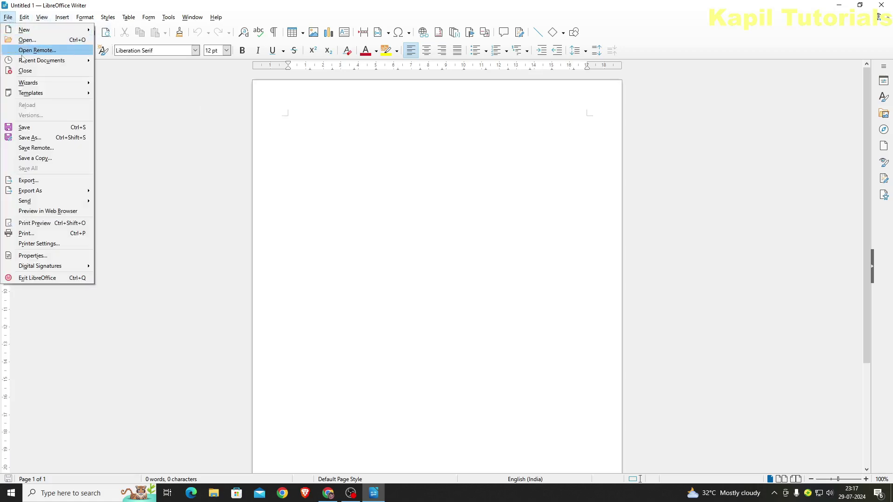
pyautogui.moveTo(62, 30)
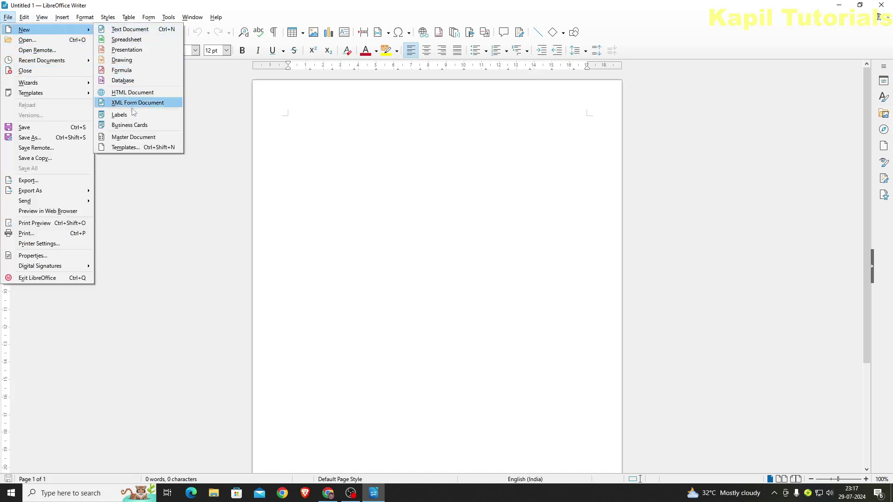
pyautogui.click(125, 148)
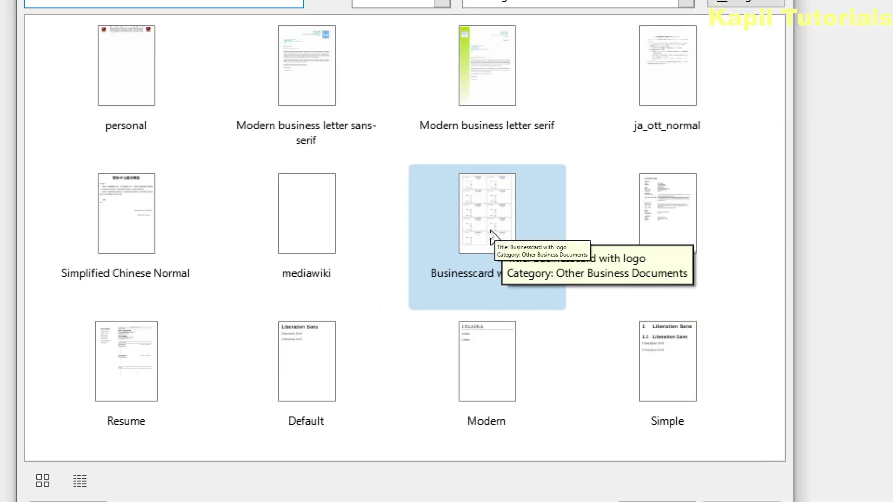
pyautogui.doubleClick(494, 231)
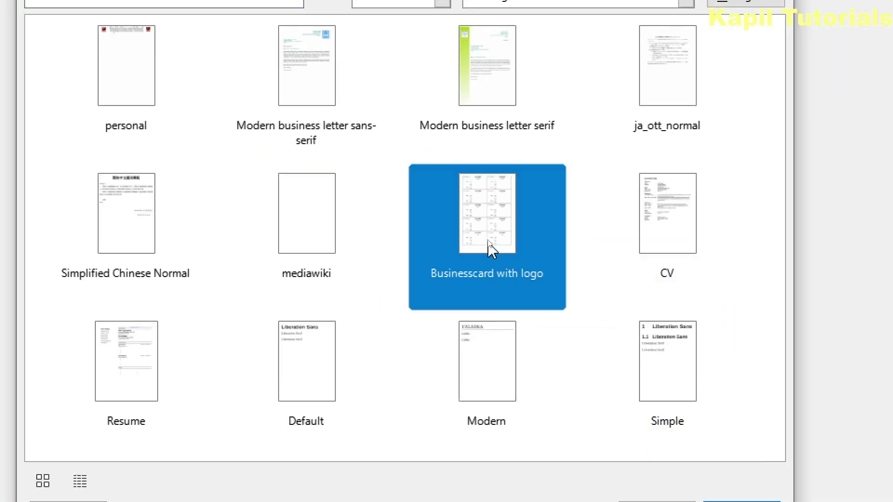
pyautogui.click(490, 305)
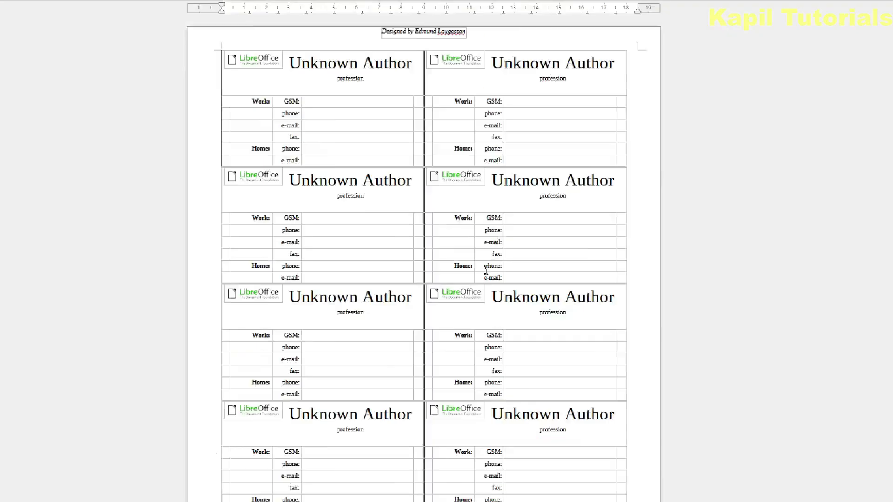
# Replace 'Unknown Author' on the first business card with the name 'Abc'
pyautogui.scroll(-5, 588, 208)
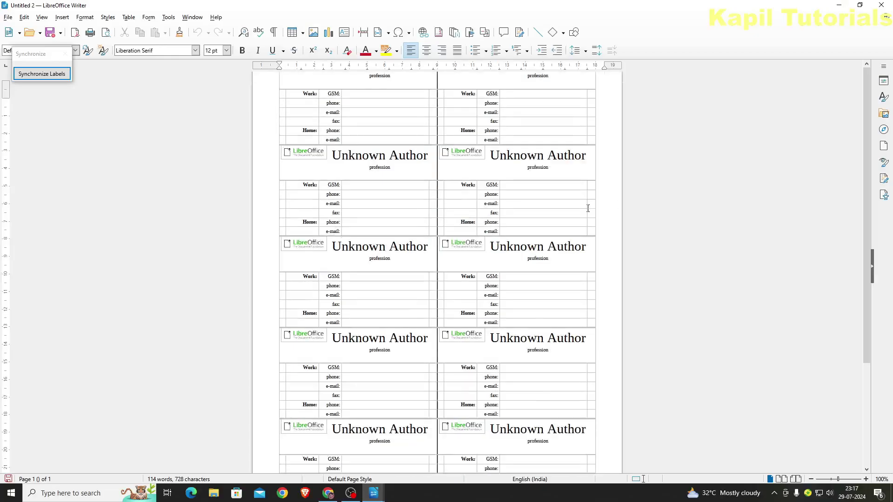
pyautogui.scroll(5, 588, 208)
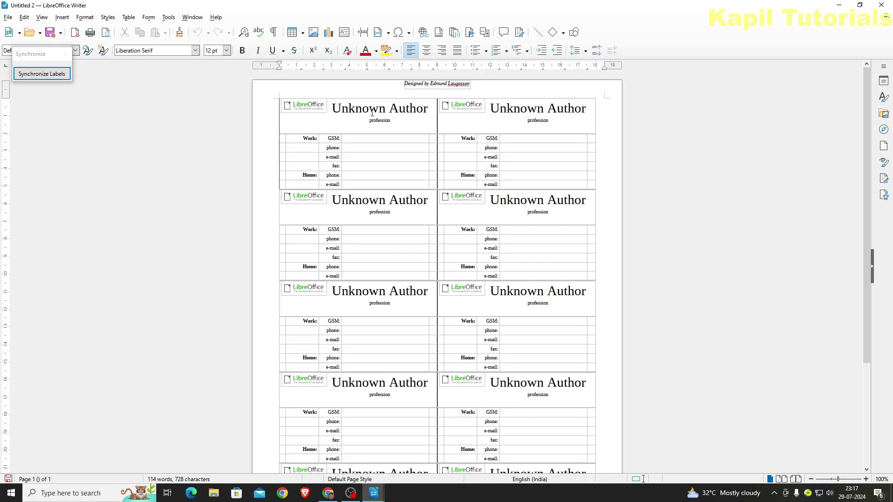
pyautogui.click(361, 138)
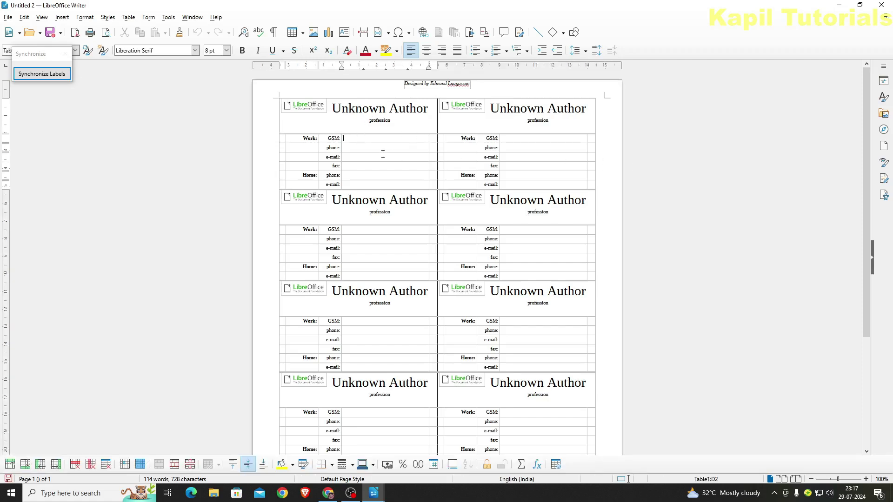
pyautogui.hotkey('ctrl', 'Home')
pyautogui.hotkey('shift', 'End')
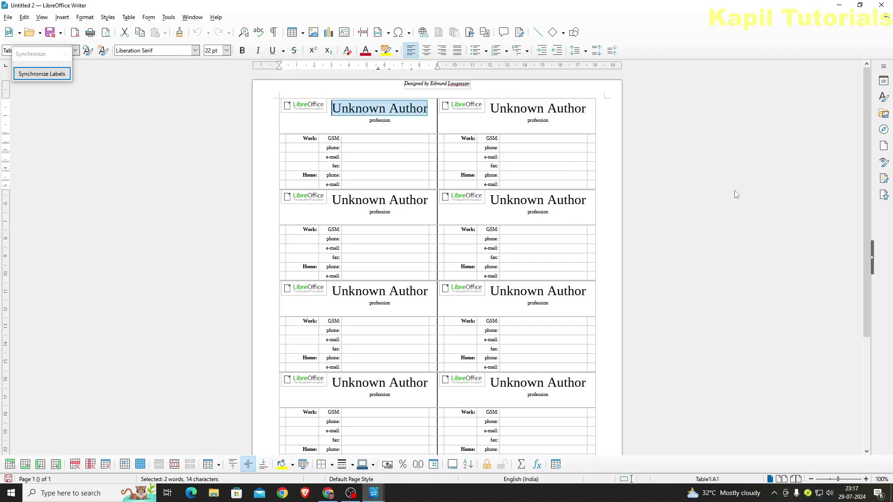
pyautogui.write('Abc')
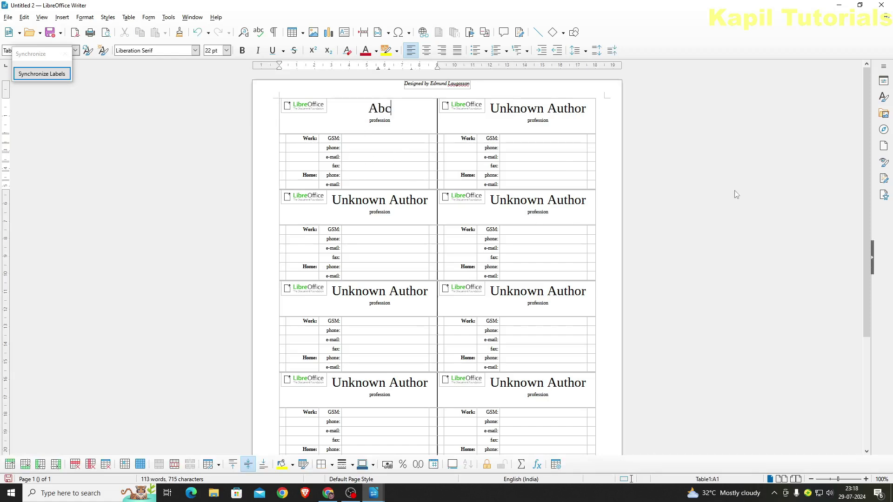
# Enter work and home phone numbers in the first card's contact fields
pyautogui.click(355, 139)
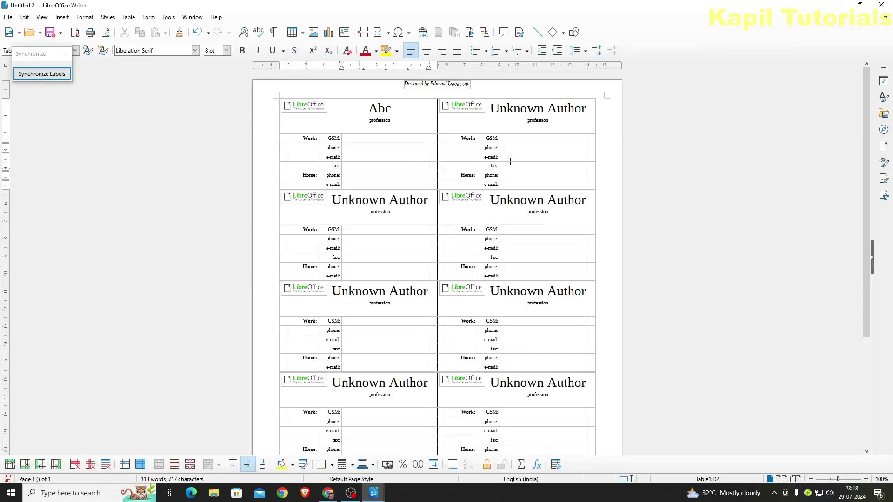
pyautogui.click(360, 149)
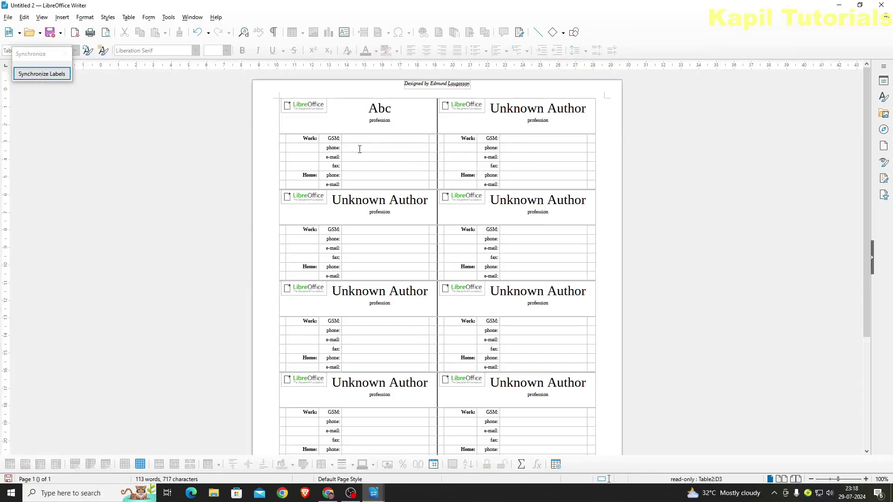
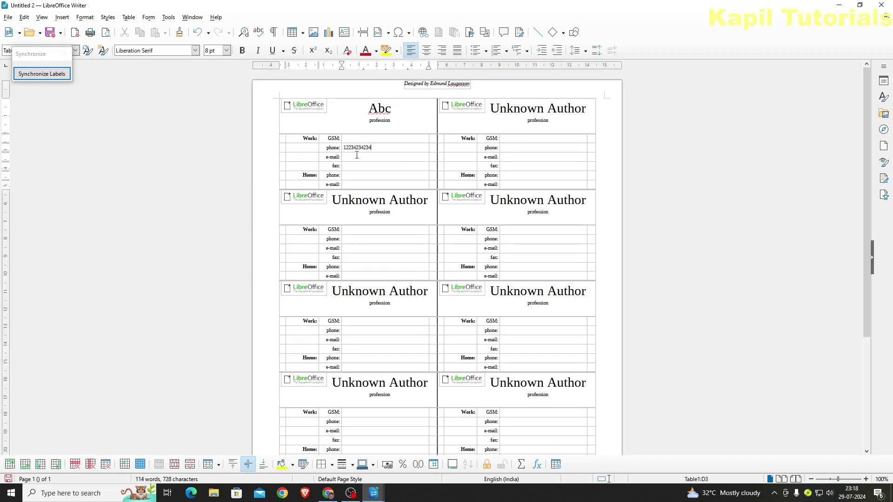
pyautogui.click(354, 156)
pyautogui.click(350, 174)
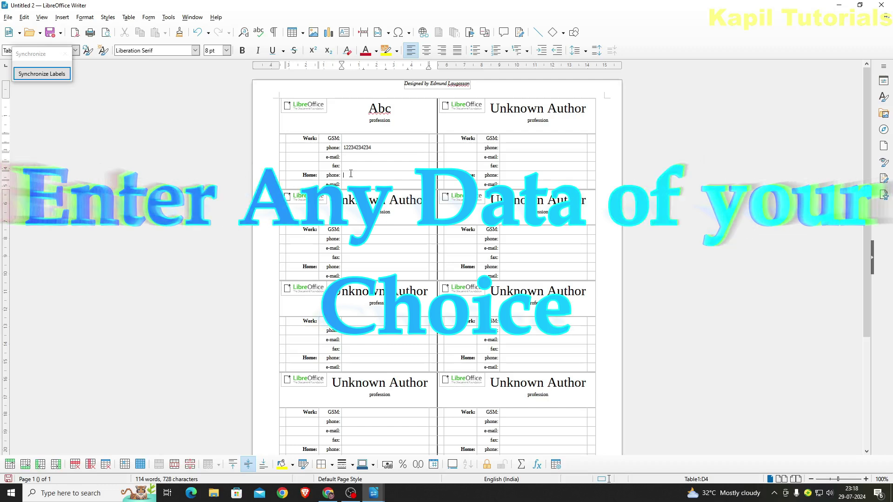
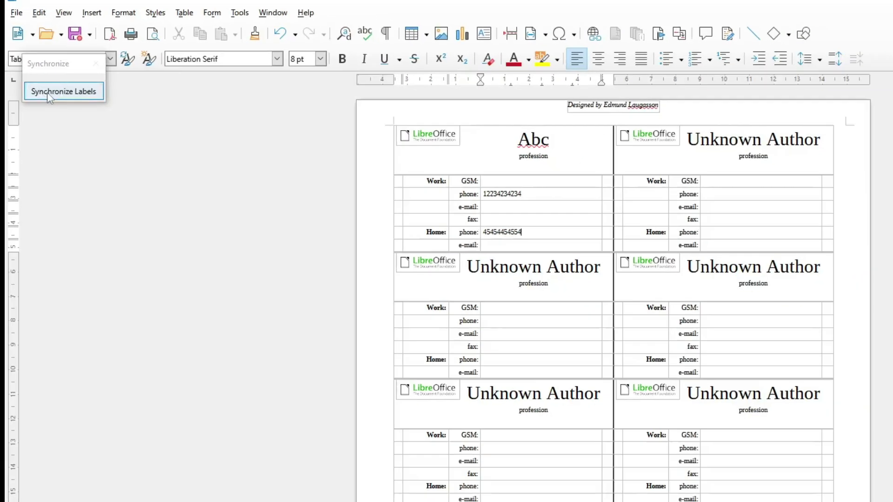
# Synchronize Labels to copy the first card onto all cards, then close the sheet with Don't Save
pyautogui.click(47, 93)
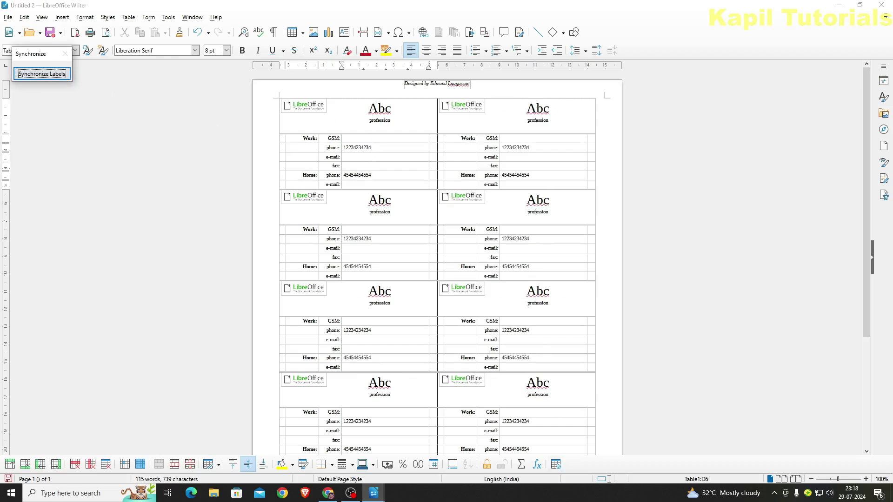
pyautogui.scroll(-3, 605, 281)
pyautogui.scroll(3, 605, 281)
pyautogui.click(881, 5)
pyautogui.click(471, 262)
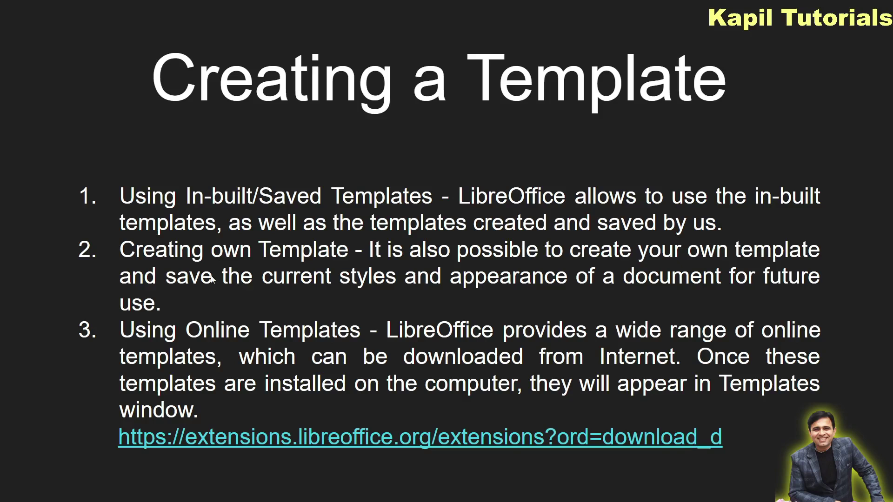
# Switch from the slides back to the blank Untitled 1 Writer document with Alt+Tab
pyautogui.hotkey('alt', 'Tab')
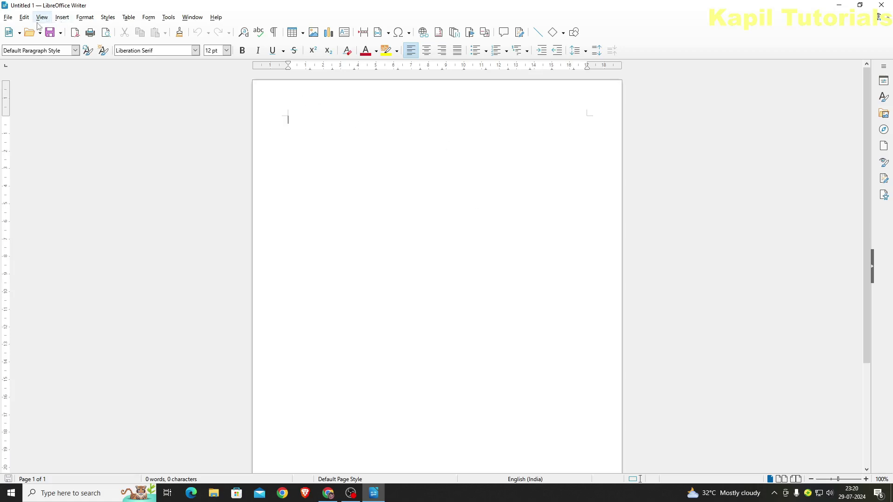
# Insert the 'sophia 3d copy' image, shrink it, and place it in the page's top-right corner
pyautogui.click(62, 18)
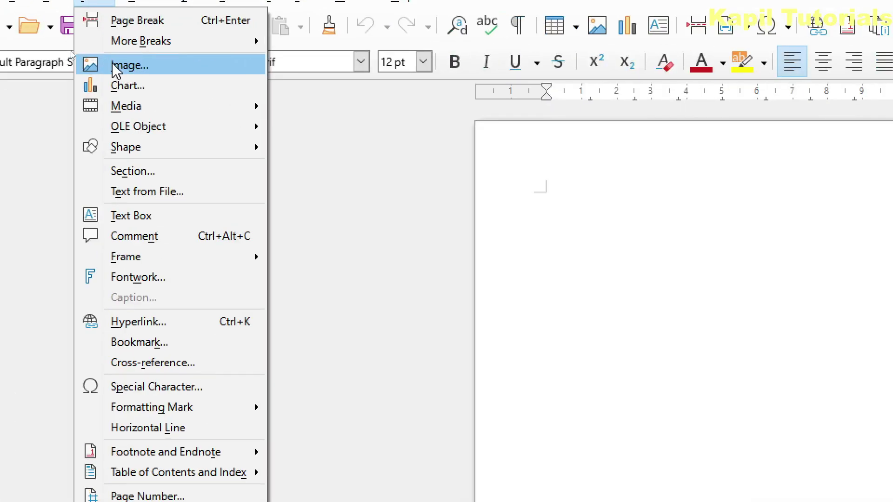
pyautogui.click(116, 67)
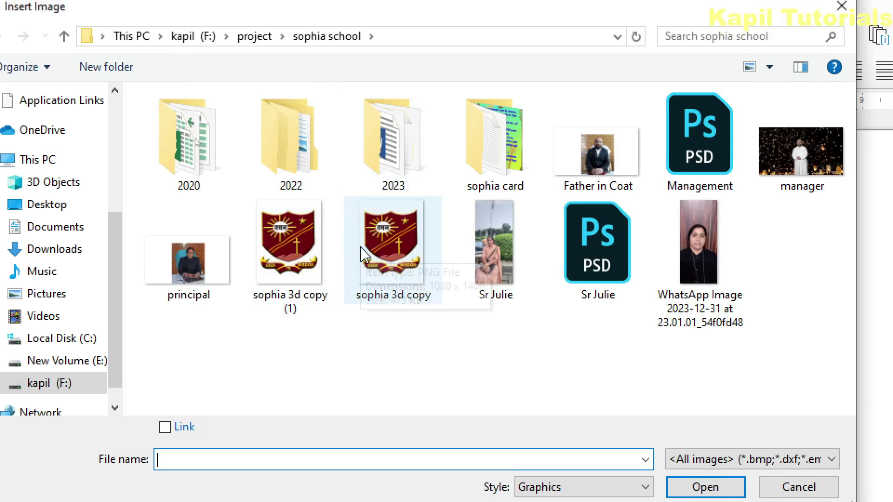
pyautogui.click(418, 286)
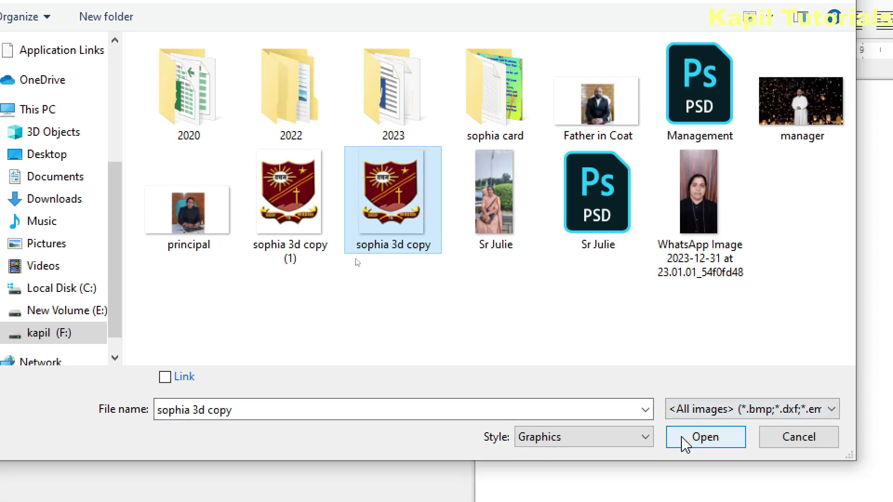
pyautogui.click(684, 444)
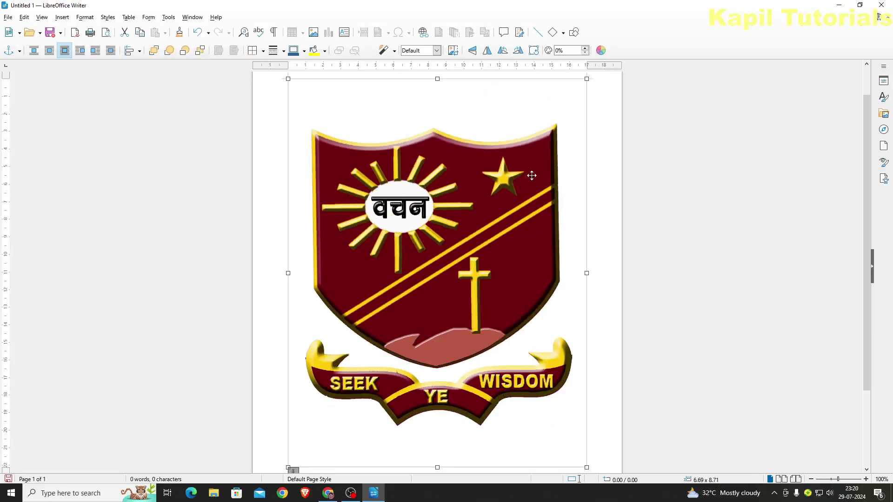
pyautogui.moveTo(586, 79); pyautogui.dragTo(323, 429)
pyautogui.moveTo(436, 137); pyautogui.dragTo(589, 114)
pyautogui.click(579, 156)
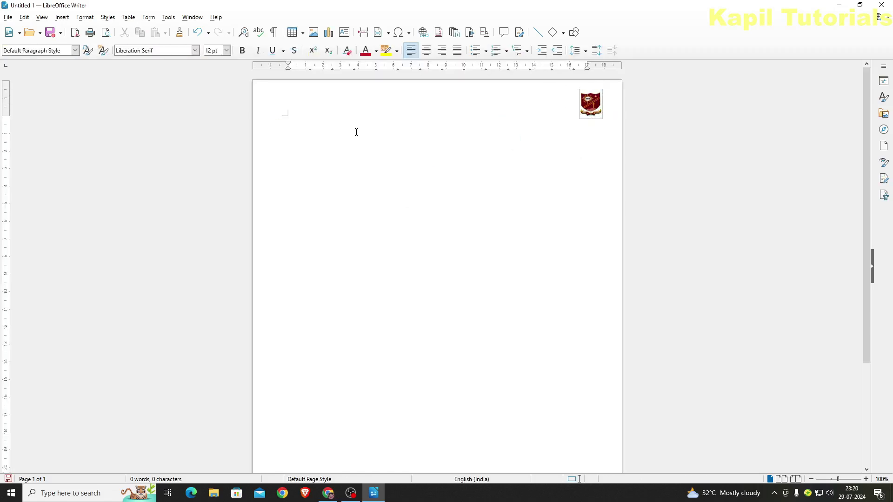
pyautogui.press('Return')
pyautogui.press('Return')
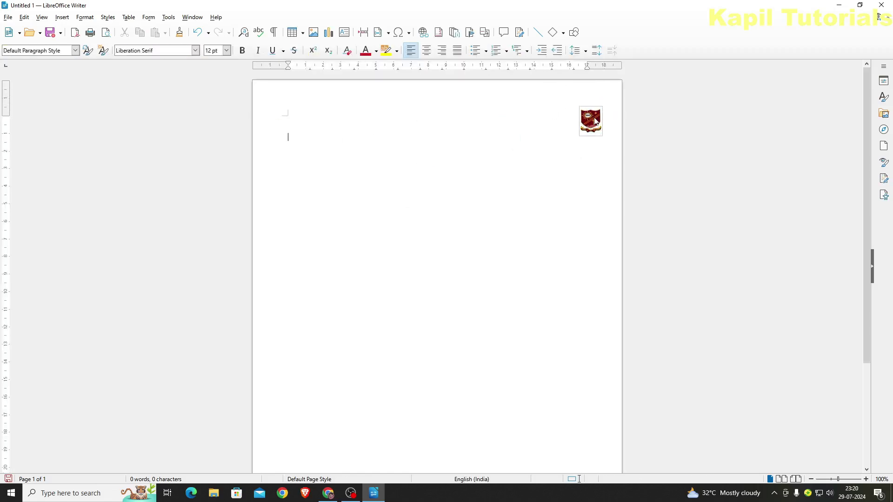
# Type 'Sophia Convent School' over 'Kalka', centred at 18 pt
pyautogui.write('Sophia Convent School')
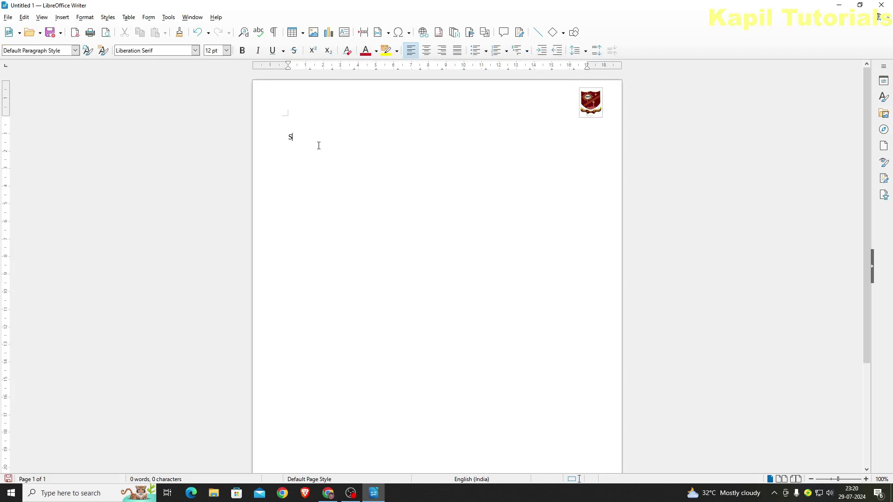
pyautogui.press('Return')
pyautogui.write('Kalka')
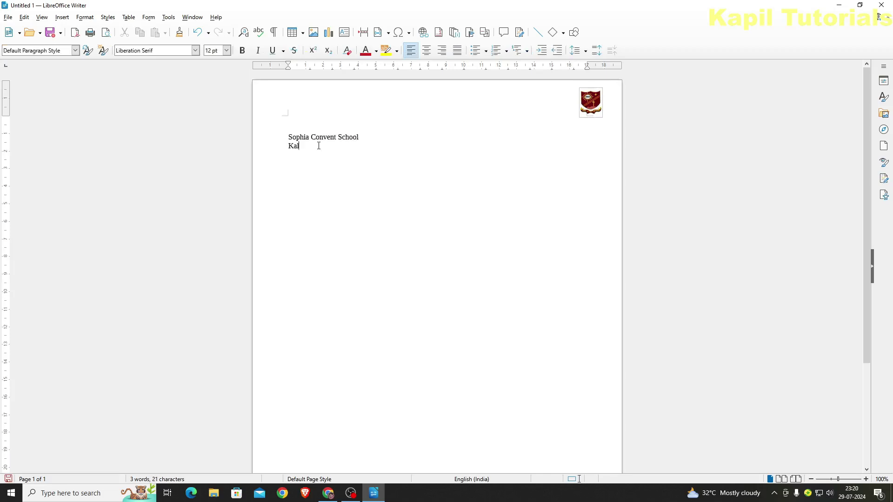
pyautogui.moveTo(315, 143); pyautogui.dragTo(279, 133)
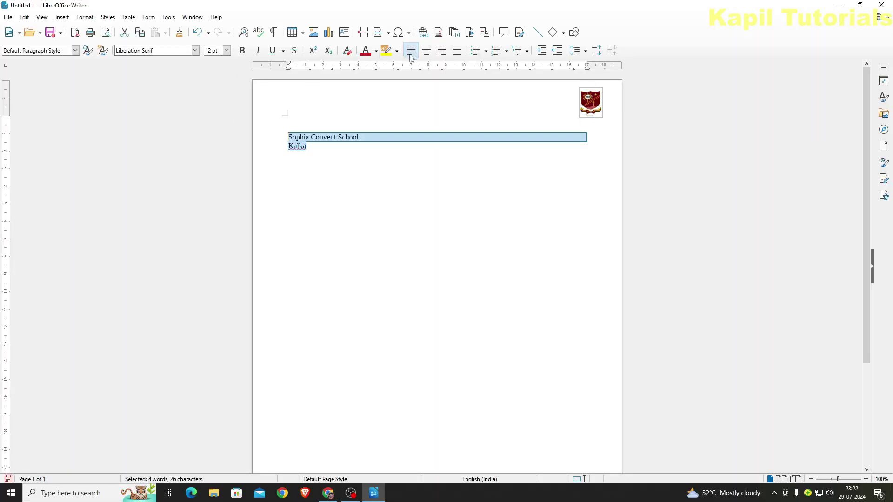
pyautogui.click(427, 50)
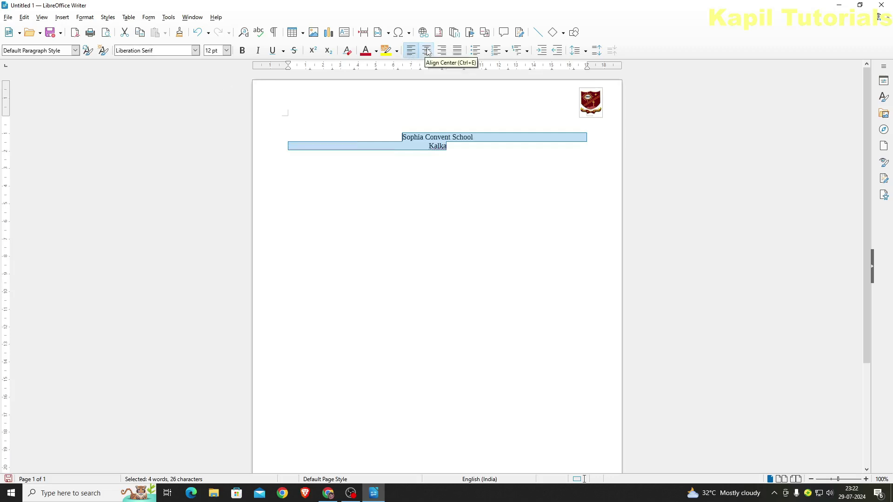
pyautogui.click(226, 50)
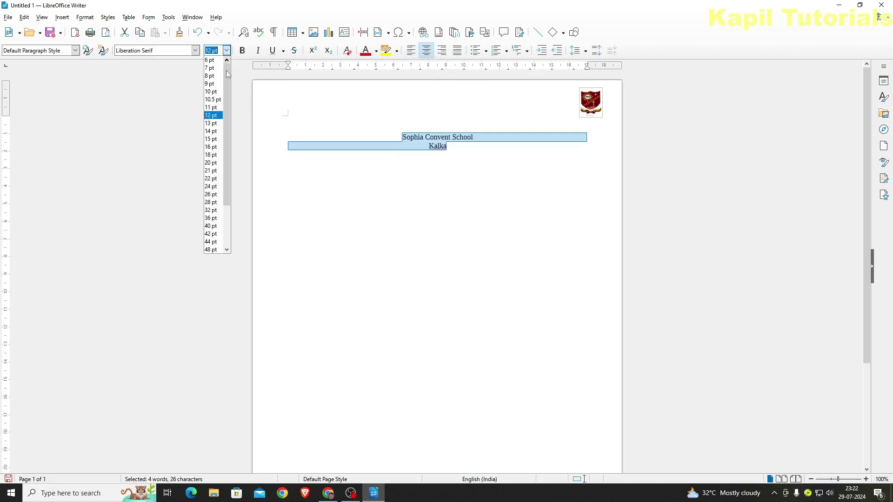
pyautogui.click(213, 156)
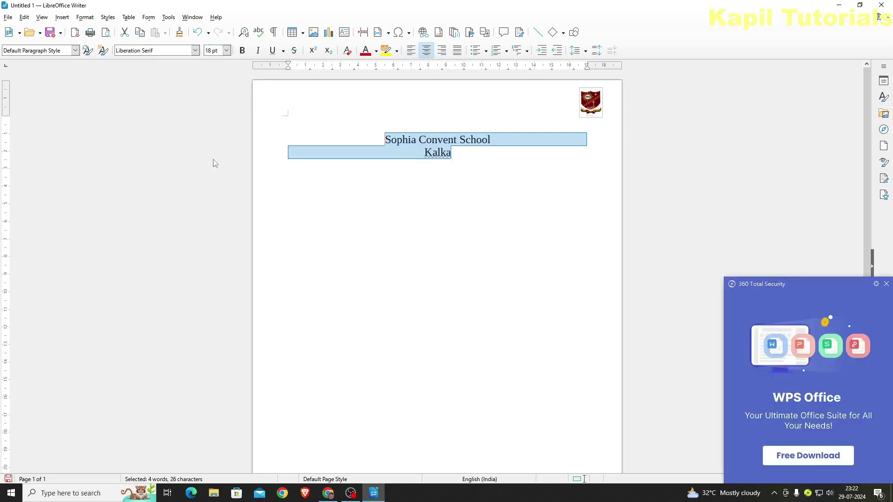
pyautogui.click(886, 283)
pyautogui.click(474, 169)
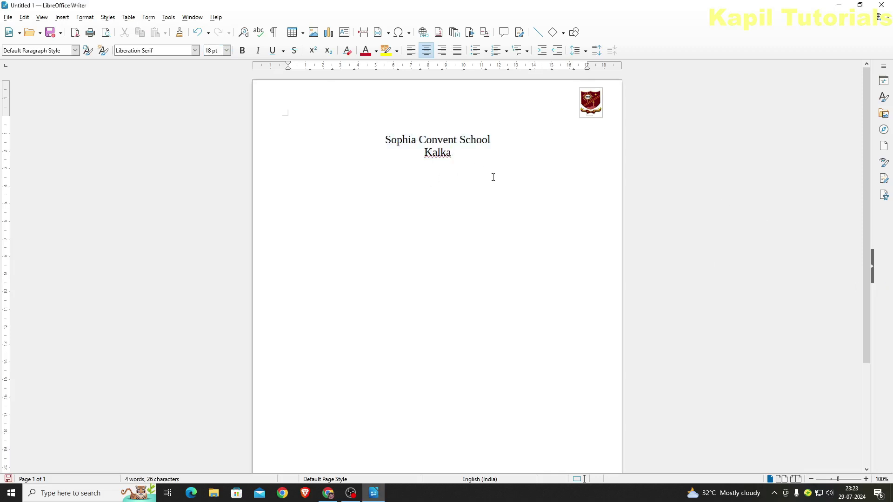
# Remove the empty line above the heading
pyautogui.moveTo(379, 140); pyautogui.dragTo(390, 135)
pyautogui.click(457, 156)
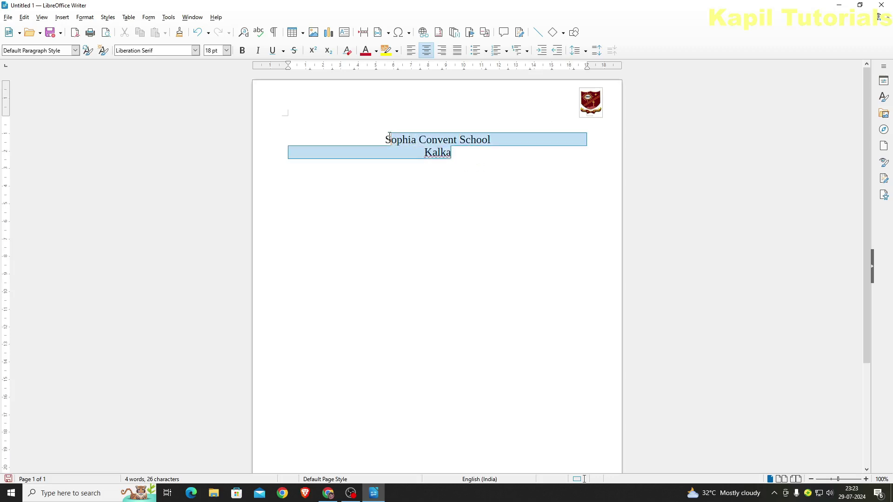
pyautogui.click(329, 130)
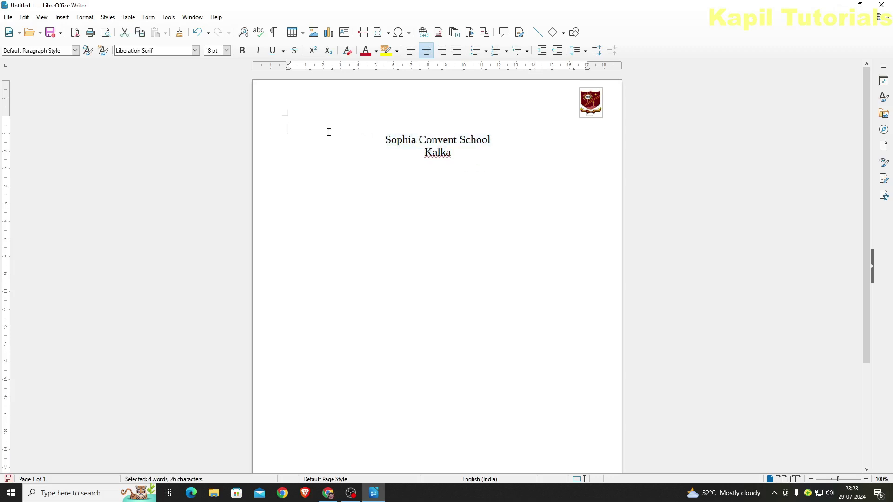
pyautogui.press('Delete')
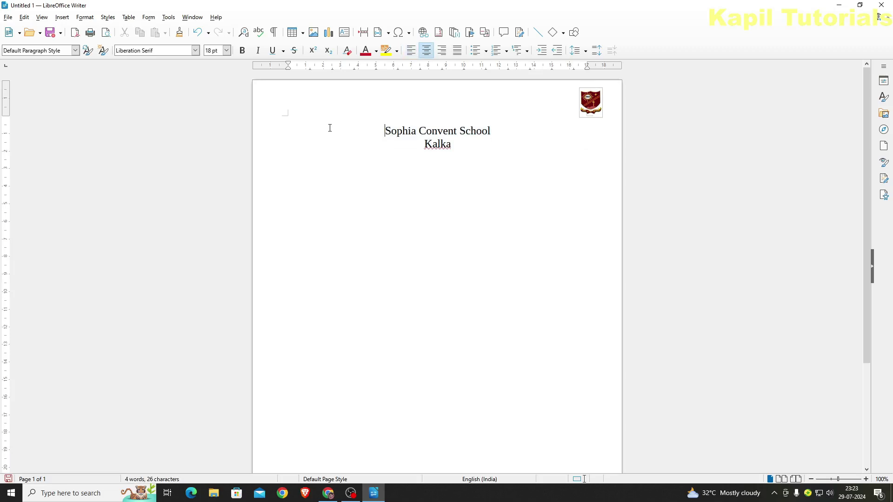
# Apply the Lucida Handwriting font to both heading lines
pyautogui.moveTo(385, 131); pyautogui.dragTo(451, 144)
pyautogui.click(226, 50)
pyautogui.click(195, 50)
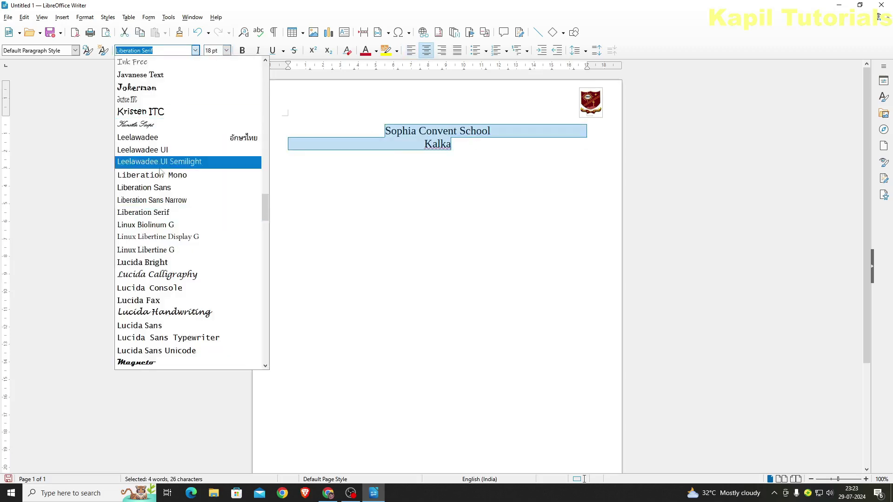
pyautogui.click(164, 312)
pyautogui.click(504, 169)
pyautogui.moveTo(468, 149); pyautogui.dragTo(352, 127)
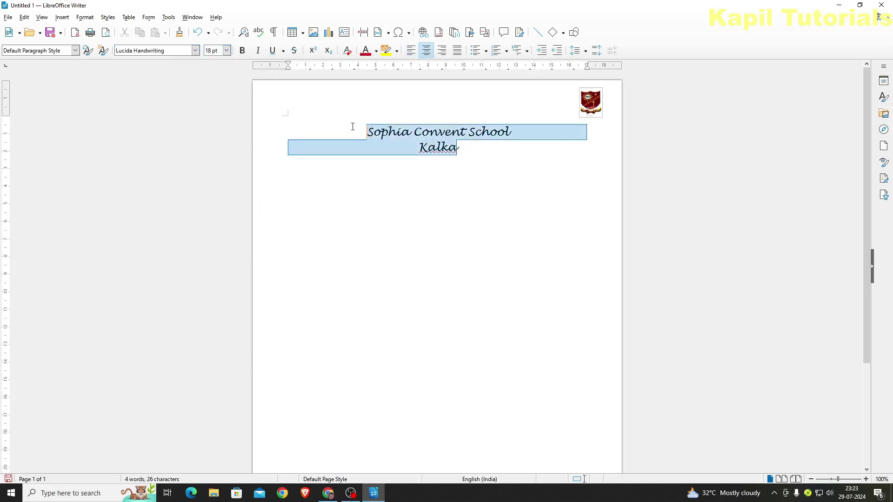
pyautogui.click(475, 164)
pyautogui.press('Down')
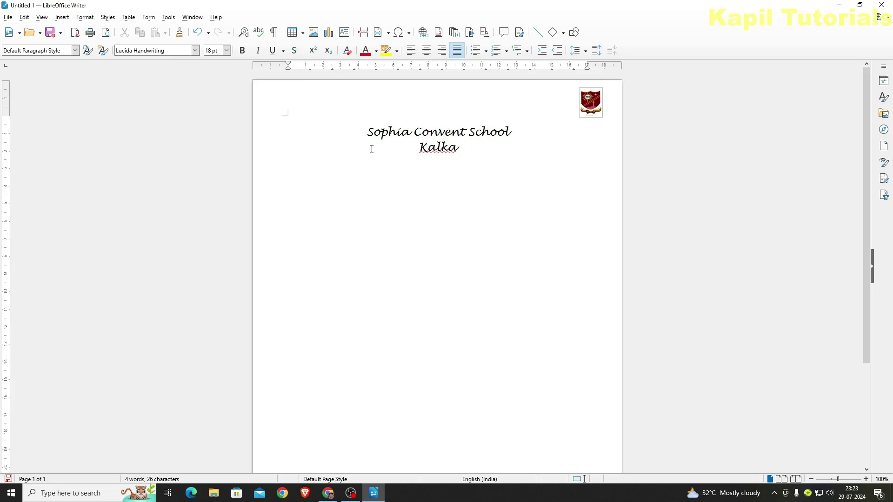
pyautogui.click(8, 18)
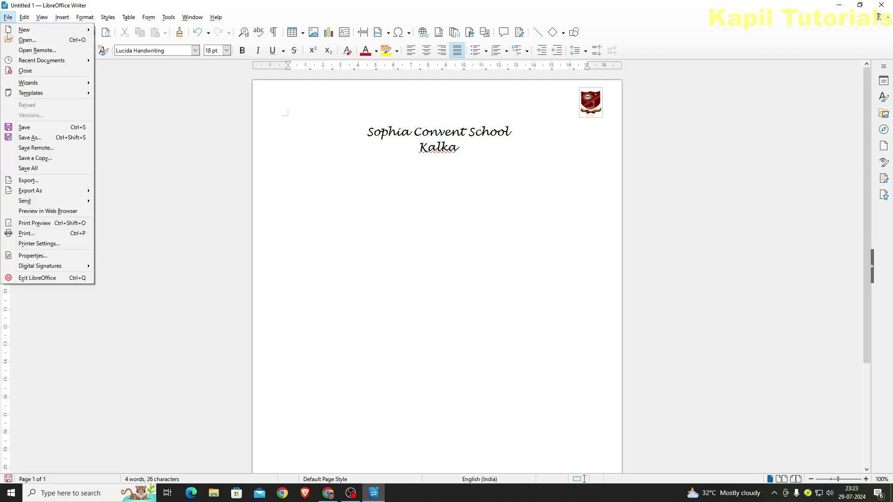
# Save the letterhead page as a template named 'official pad' in My Templates
pyautogui.moveTo(17, 93)
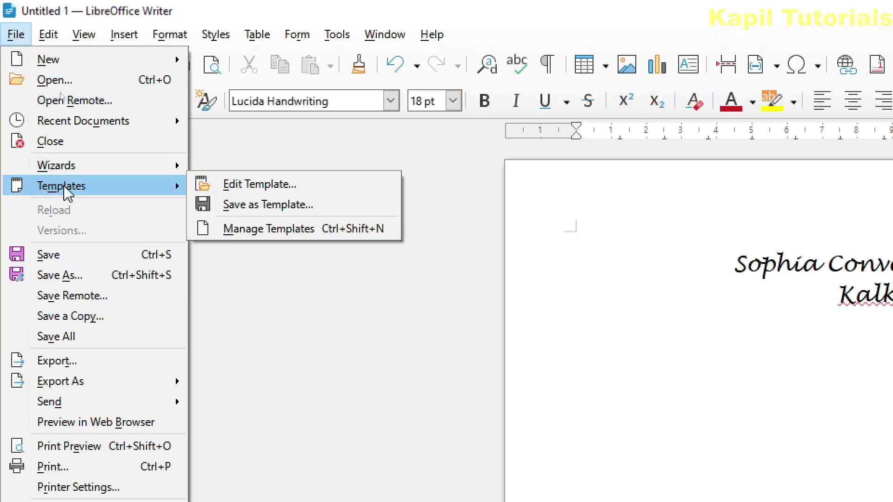
pyautogui.click(257, 205)
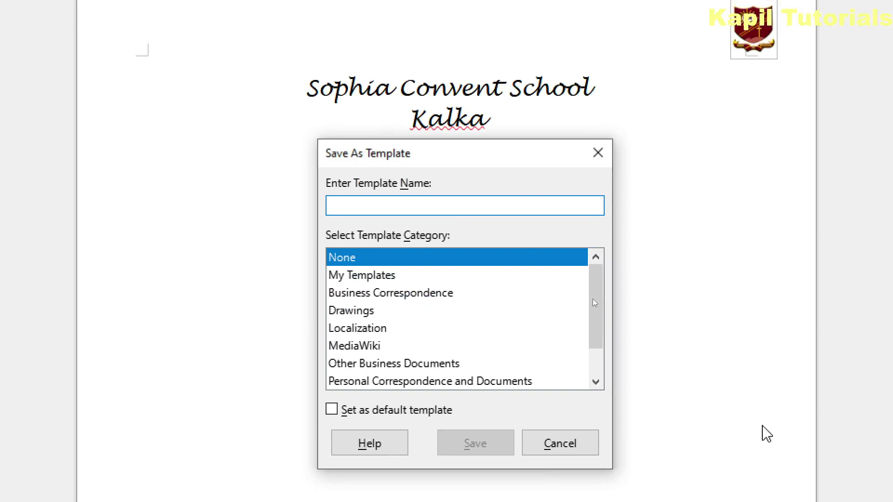
pyautogui.click(336, 278)
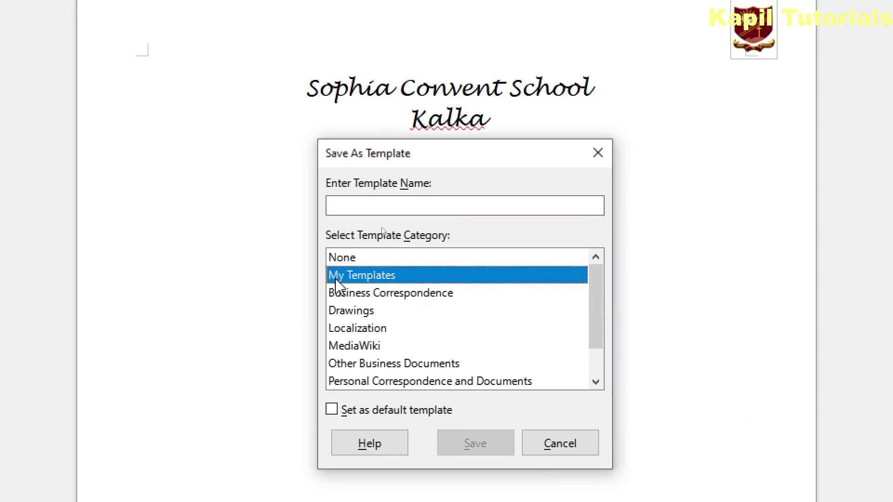
pyautogui.click(341, 205)
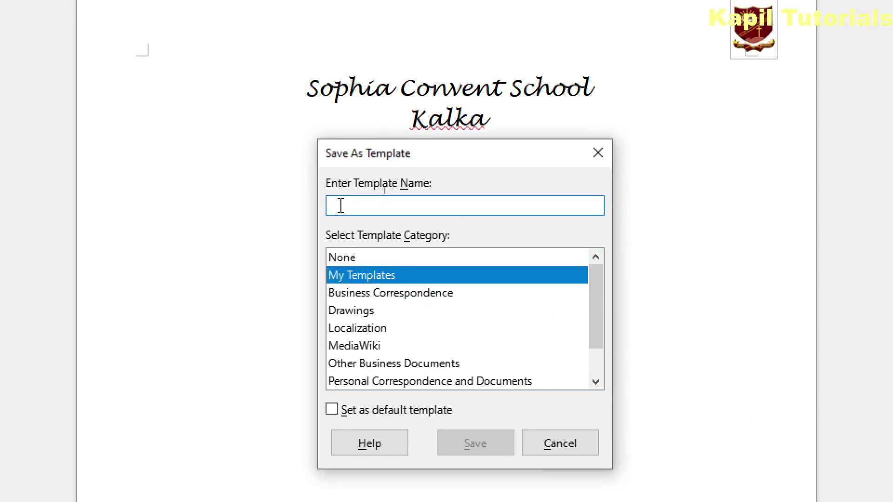
pyautogui.write('official')
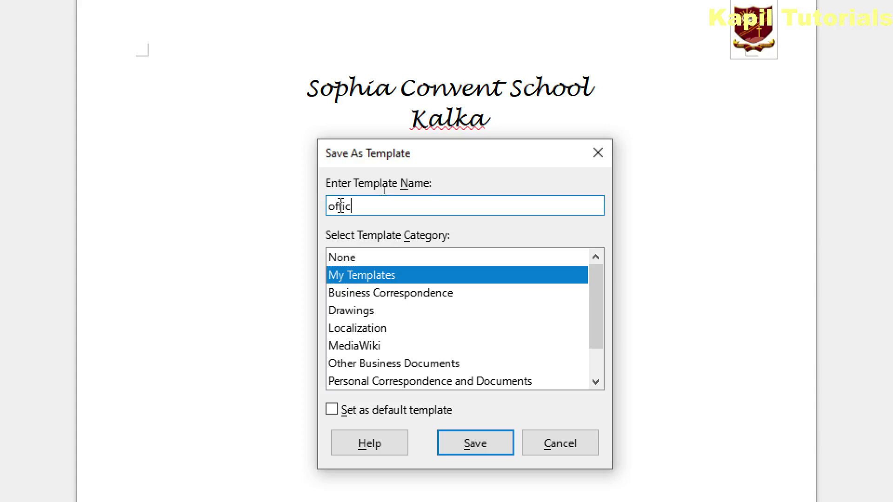
pyautogui.write('pad')
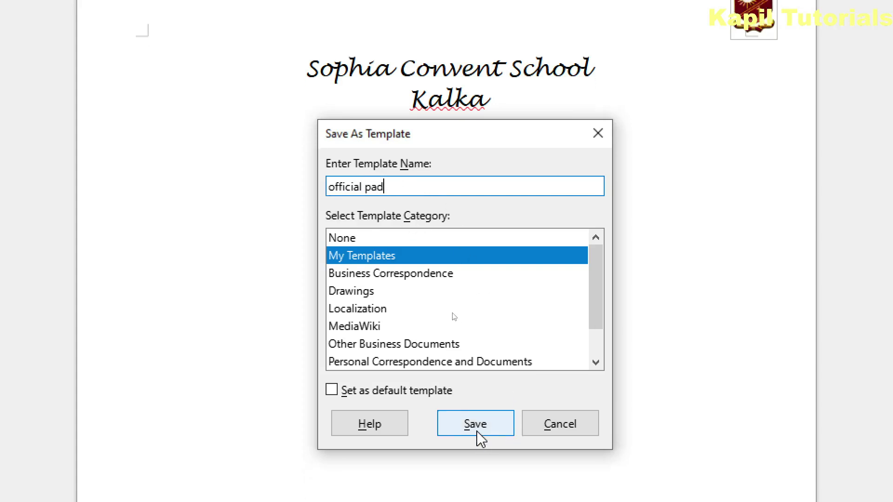
pyautogui.click(475, 425)
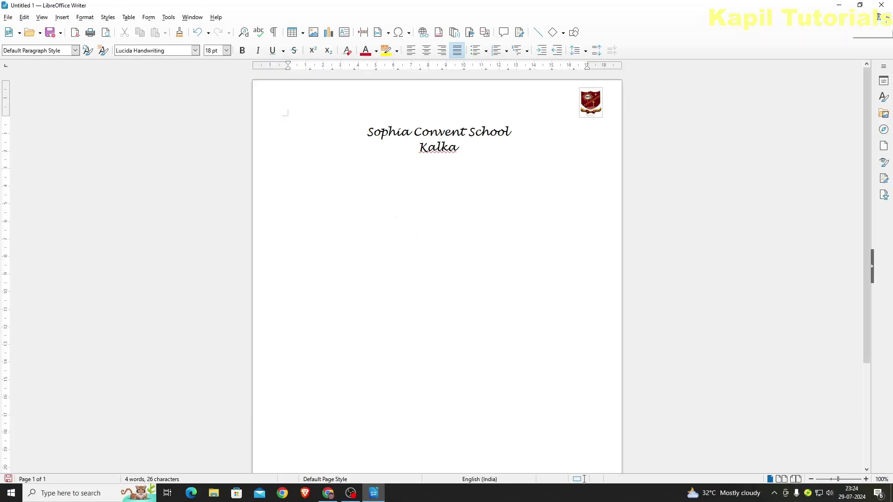
# Close the draft without saving and start a new Writer document
pyautogui.click(882, 17)
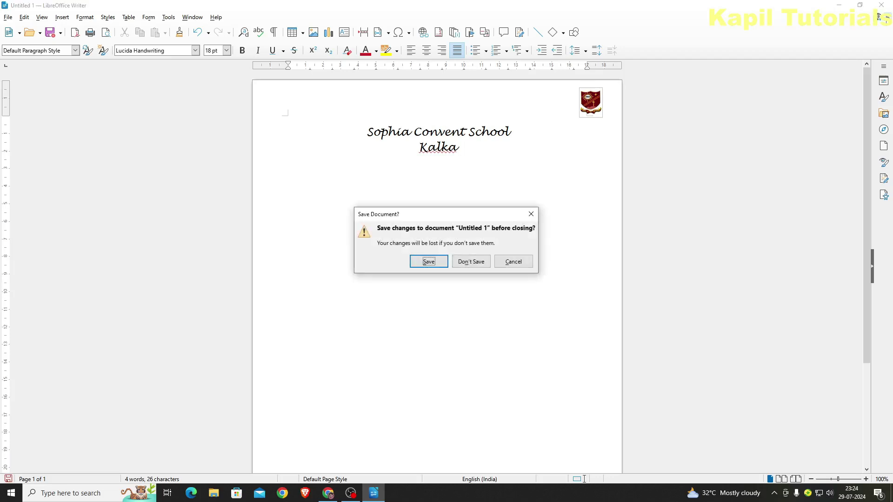
pyautogui.click(471, 262)
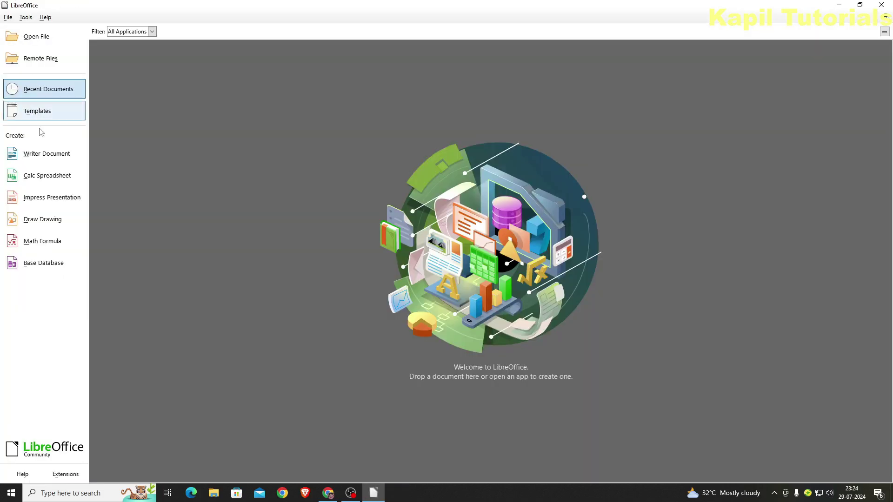
pyautogui.click(37, 155)
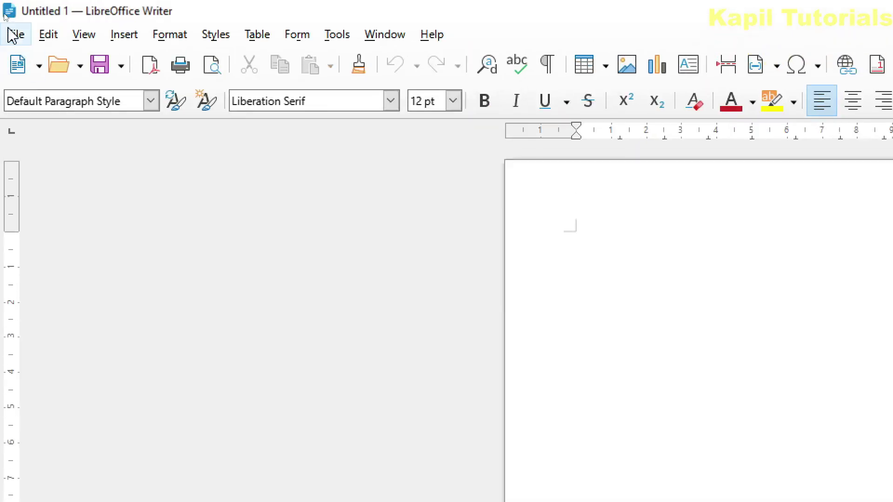
# Create a new document from the 'official pad' template in Manage Templates
pyautogui.click(9, 37)
pyautogui.moveTo(61, 190)
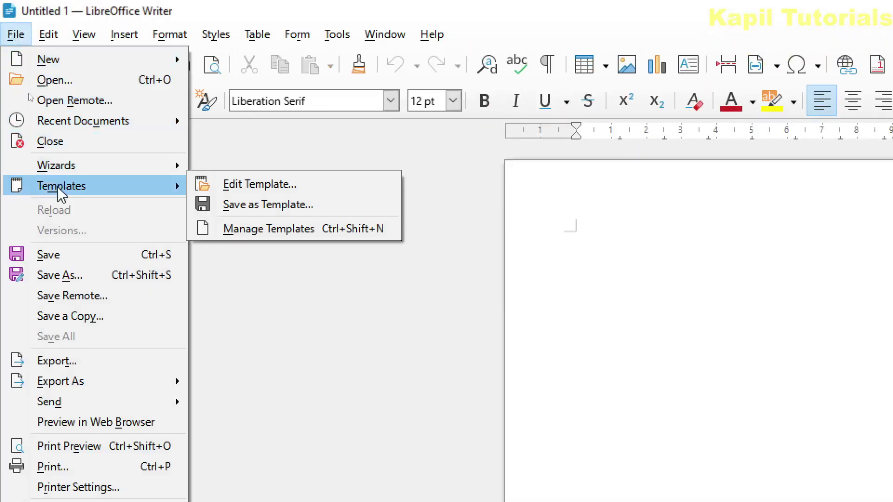
pyautogui.click(263, 230)
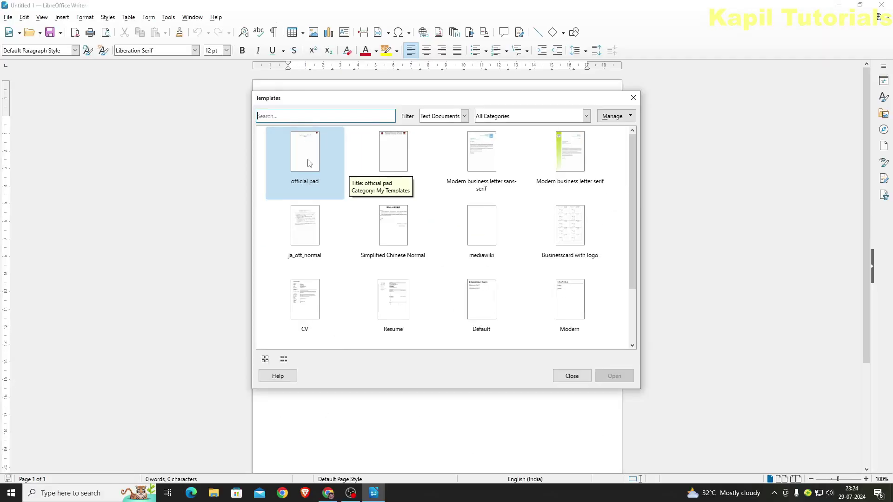
pyautogui.click(309, 163)
pyautogui.click(614, 375)
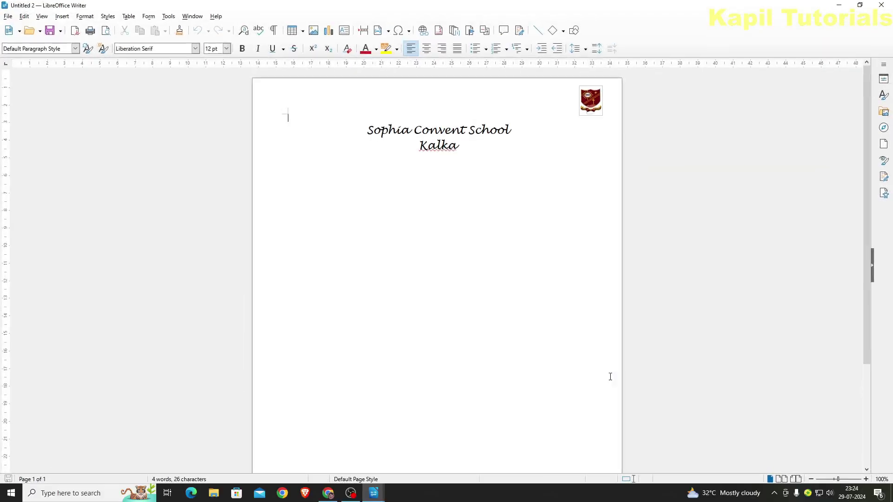
pyautogui.click(474, 148)
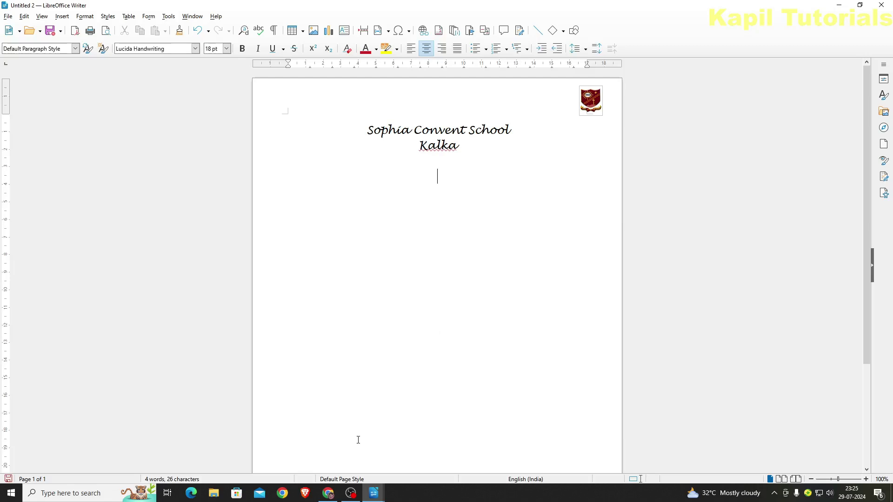
pyautogui.hotkey('alt', 'Tab')
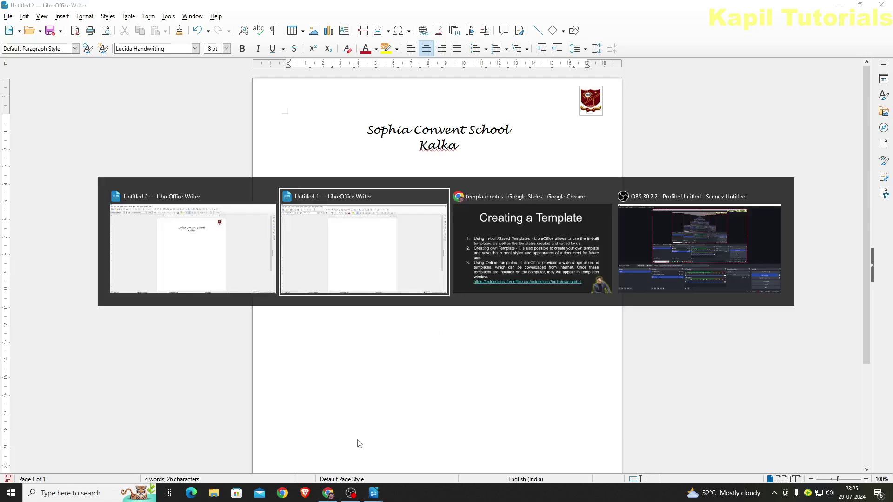
# Return to the 'template notes' slides and follow the extensions.libreoffice.org link
pyautogui.hotkey('alt', 'Tab')
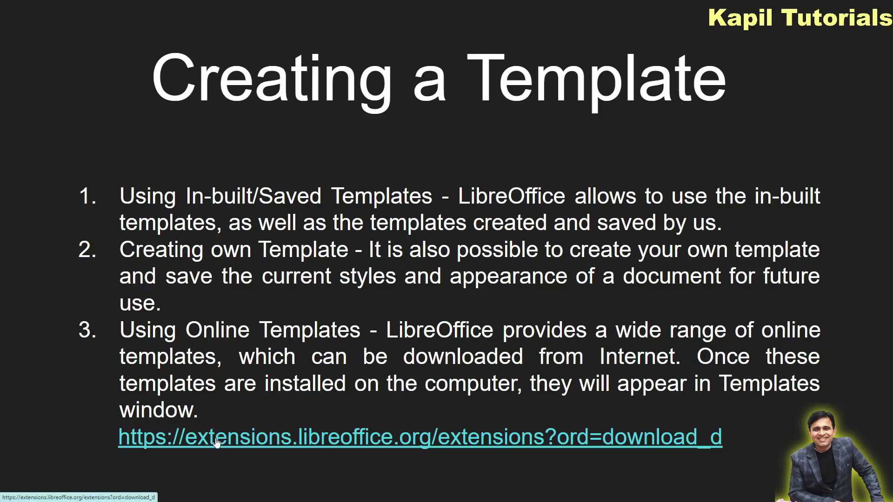
pyautogui.click(245, 443)
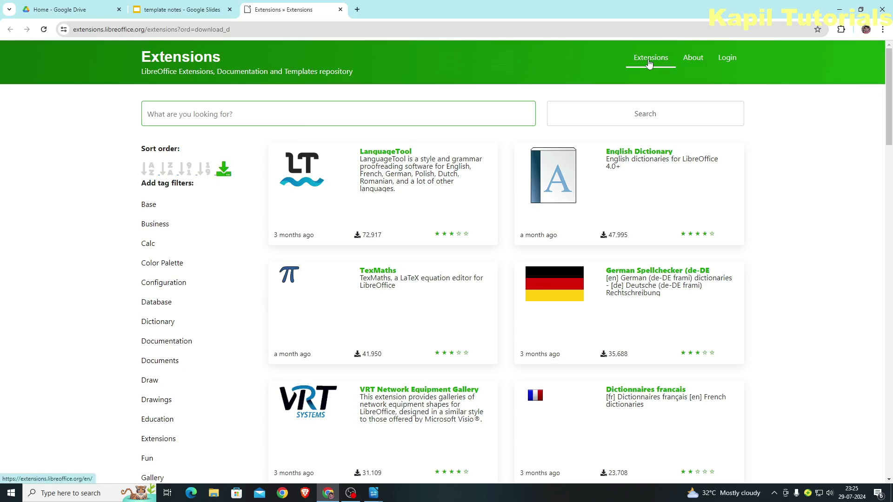
# Filter the extension listings by the Documents and Documentation tags
pyautogui.scroll(-3, 441, 309)
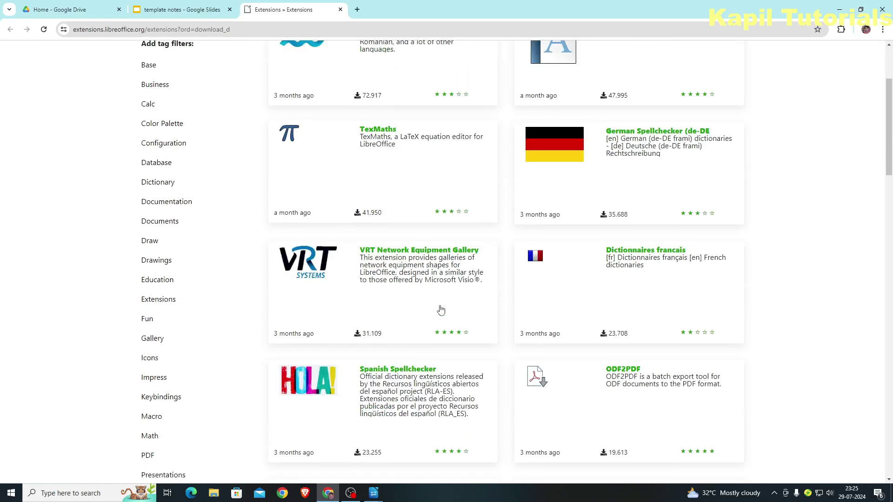
pyautogui.scroll(-5, 440, 310)
pyautogui.scroll(9, 441, 309)
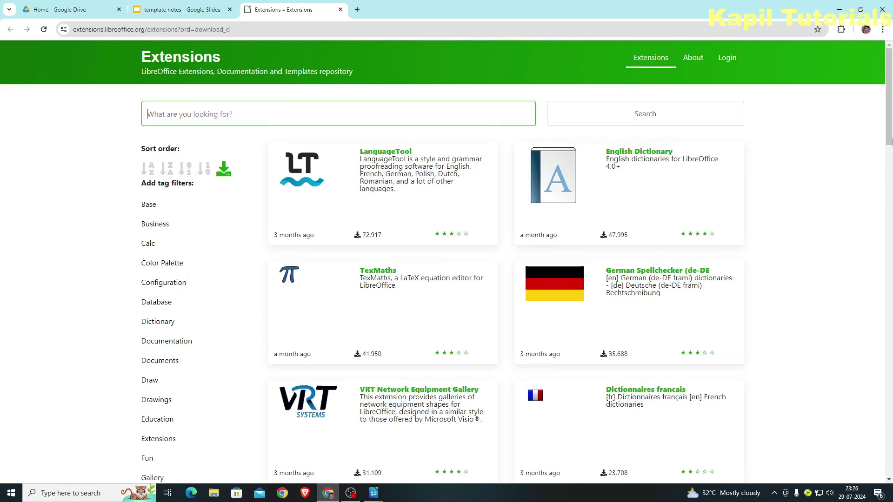
pyautogui.moveTo(891, 141)
pyautogui.mouseDown()
pyautogui.moveTo(890, 345)
pyautogui.moveTo(890, 99)
pyautogui.mouseUp()
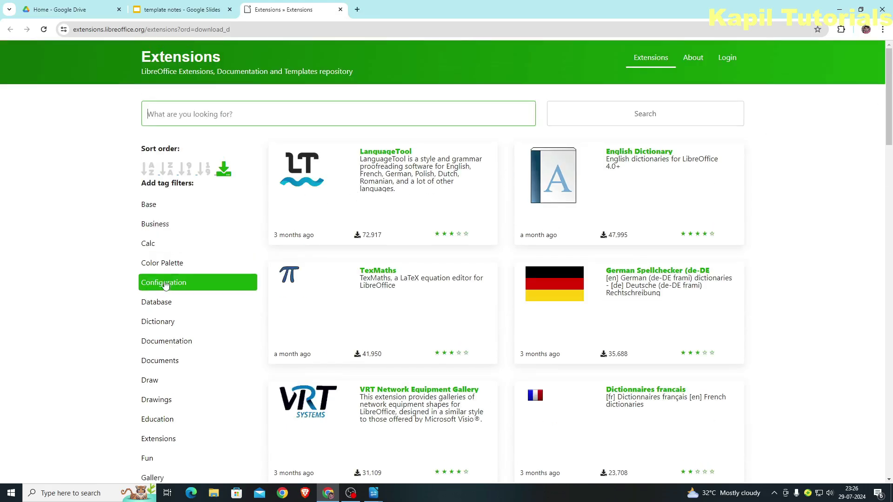
pyautogui.click(172, 367)
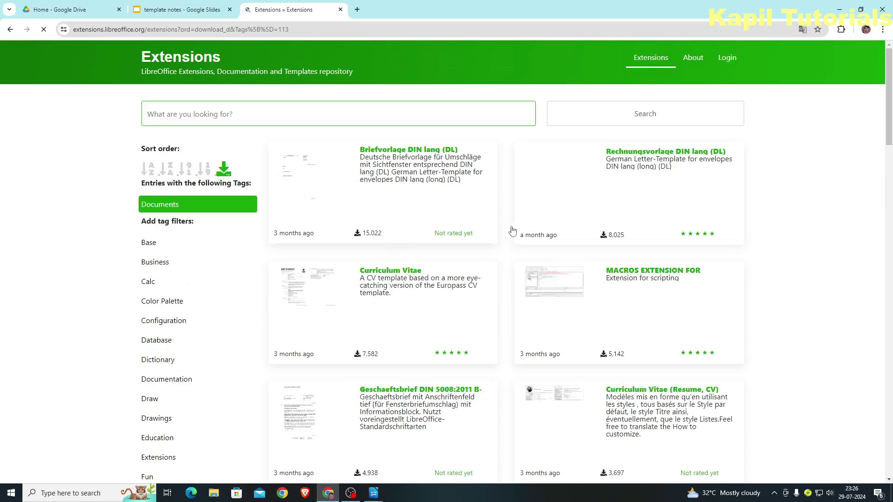
pyautogui.scroll(-20, 724, 247)
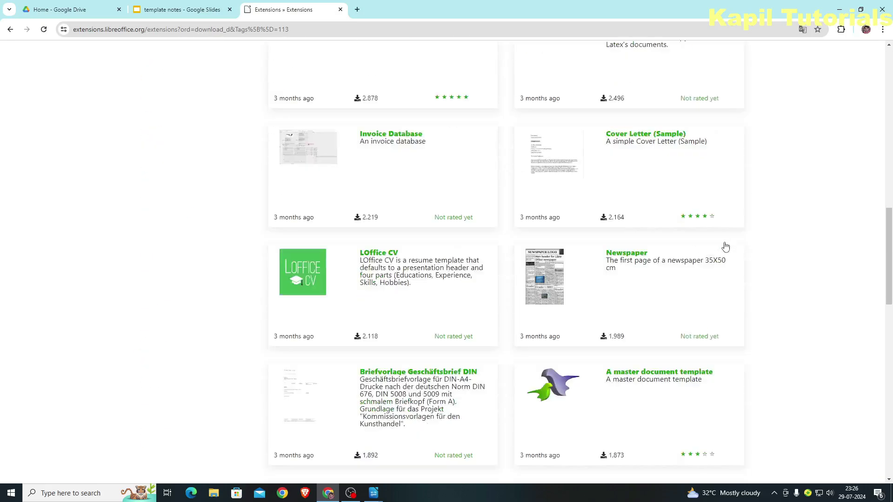
pyautogui.scroll(20, 726, 247)
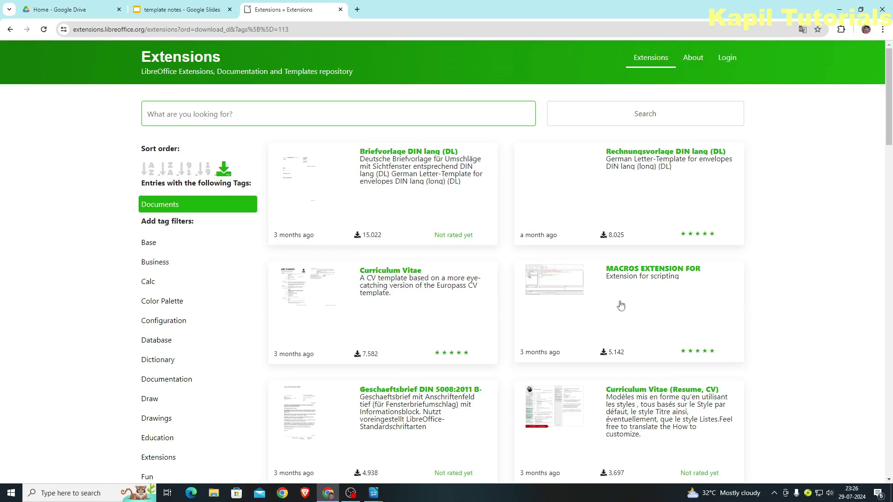
pyautogui.scroll(-3, 175, 281)
pyautogui.click(167, 239)
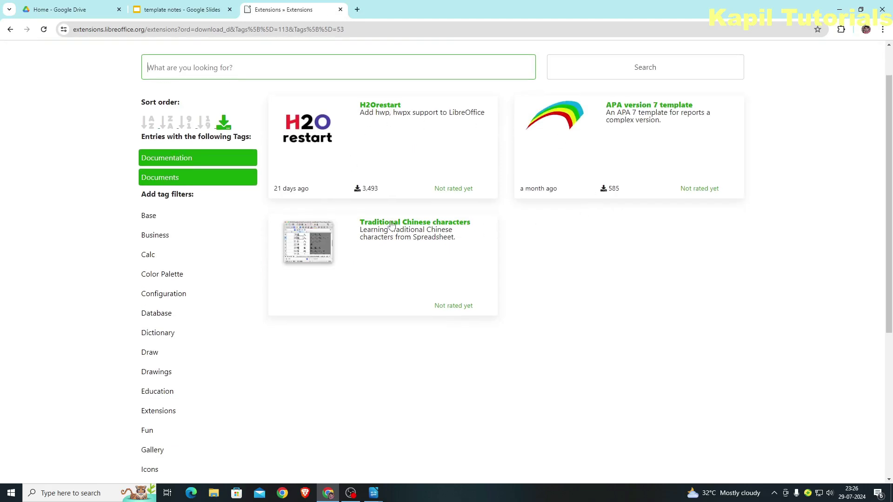
pyautogui.scroll(-2, 174, 330)
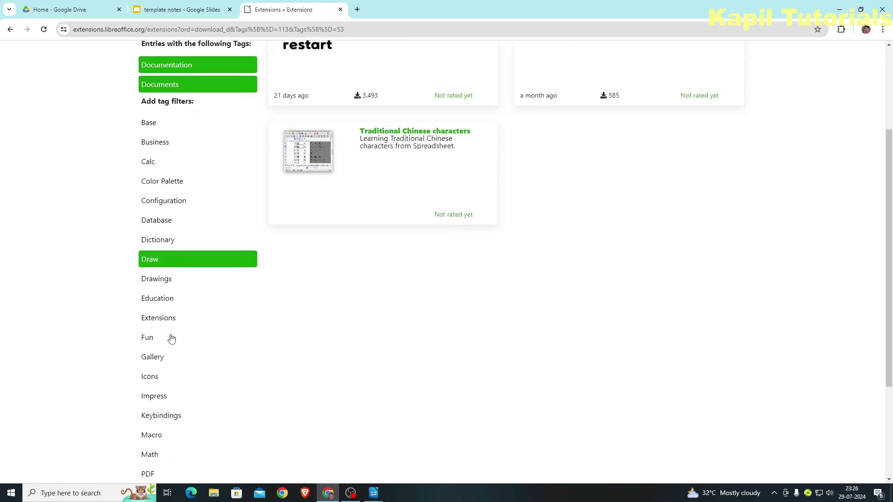
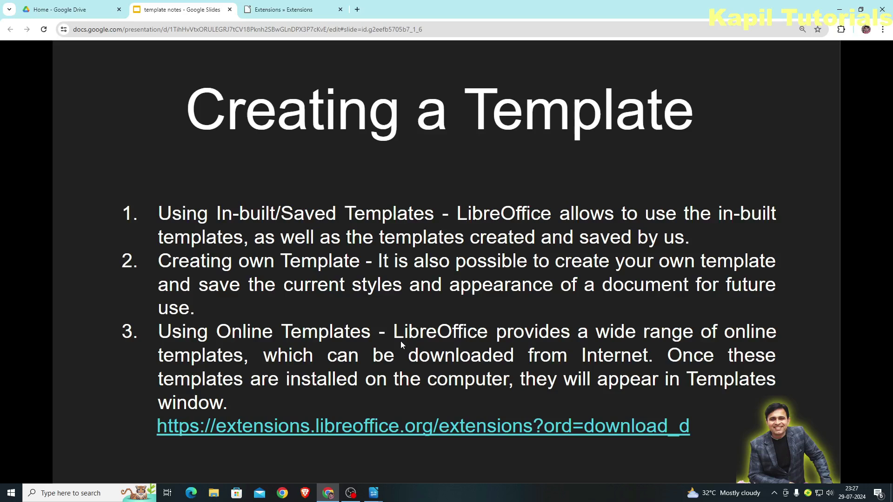
# Advance to the Editing a Template slide, then close Untitled 2 without saving and show Untitled 1
pyautogui.press('Right')
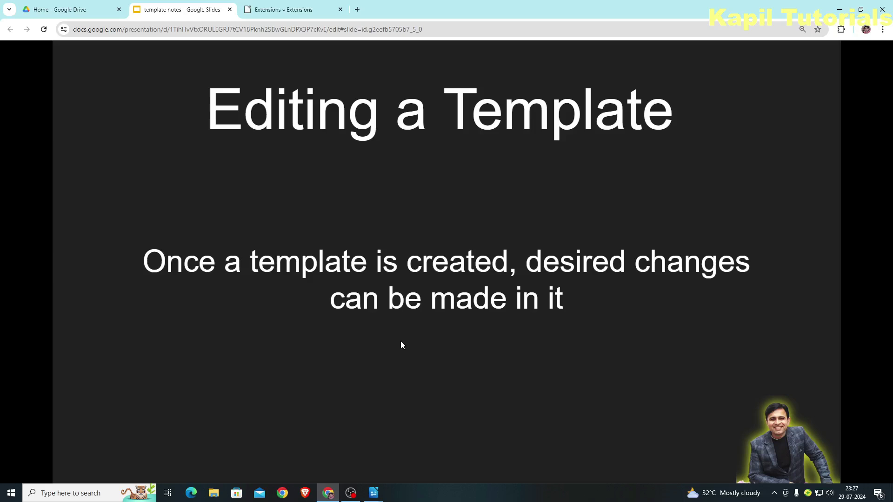
pyautogui.hotkey('alt', 'Tab')
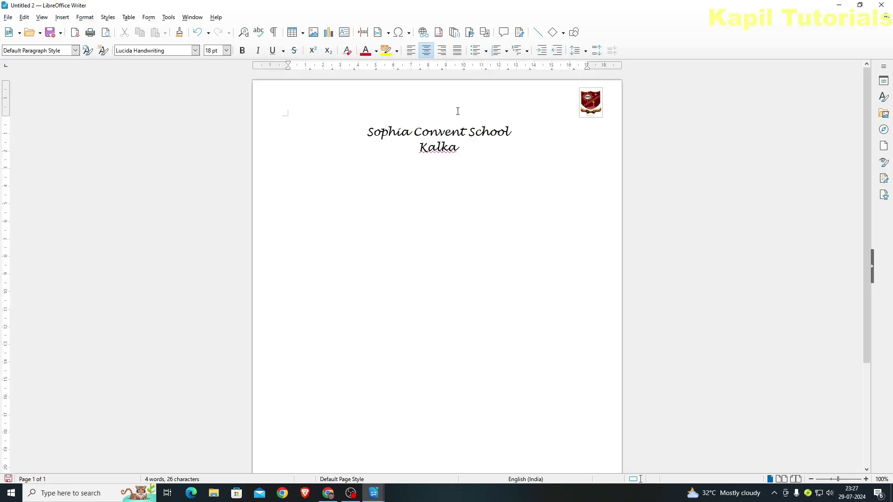
pyautogui.click(882, 4)
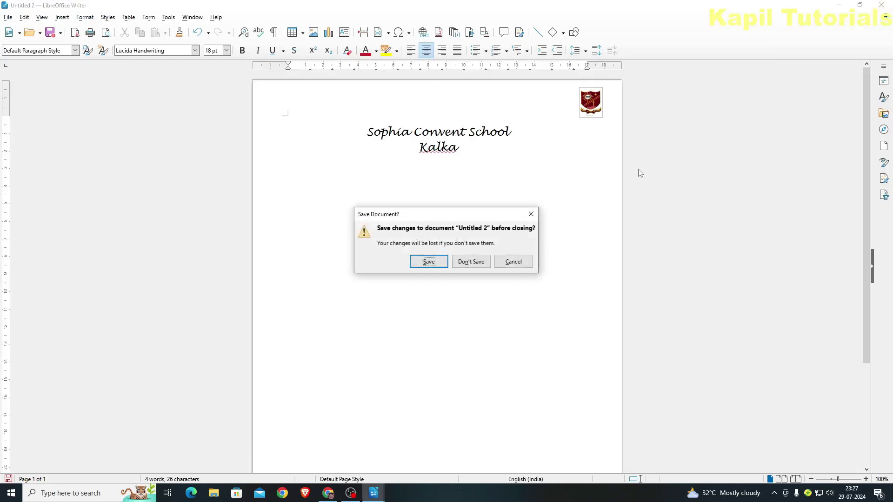
pyautogui.click(465, 269)
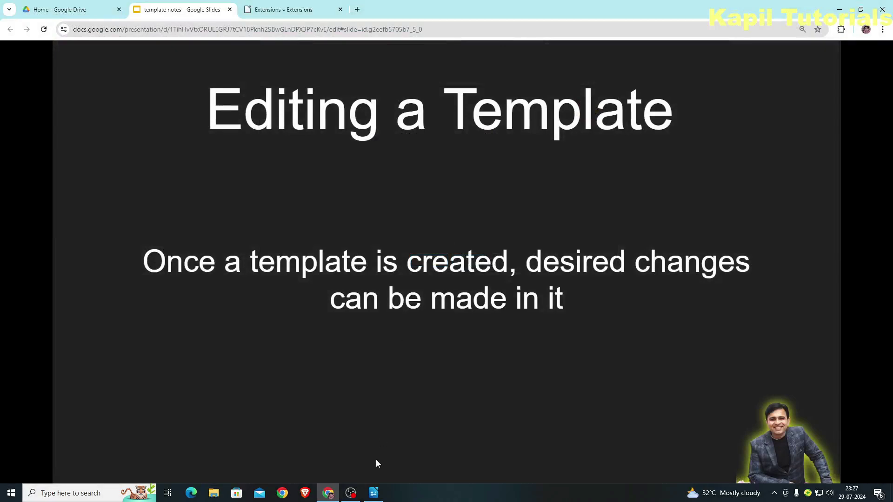
pyautogui.click(373, 493)
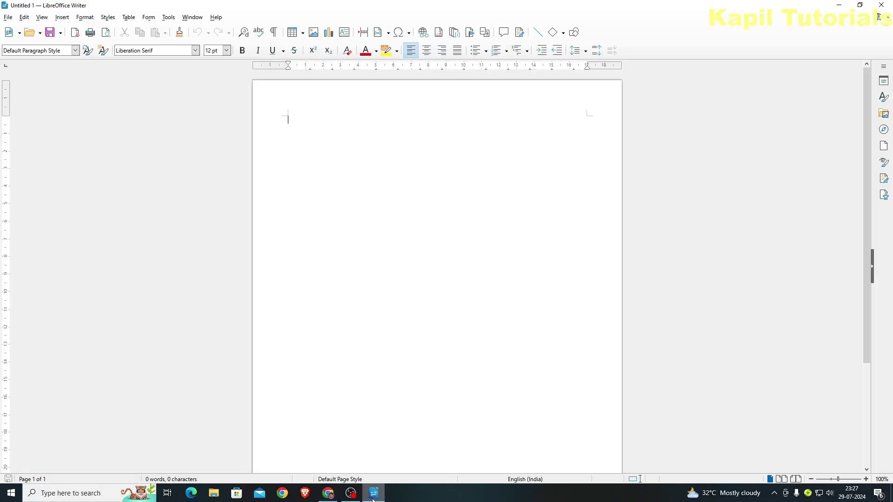
# Open the official pad template file through File > Templates > Edit Template
pyautogui.click(2, 17)
pyautogui.moveTo(34, 96)
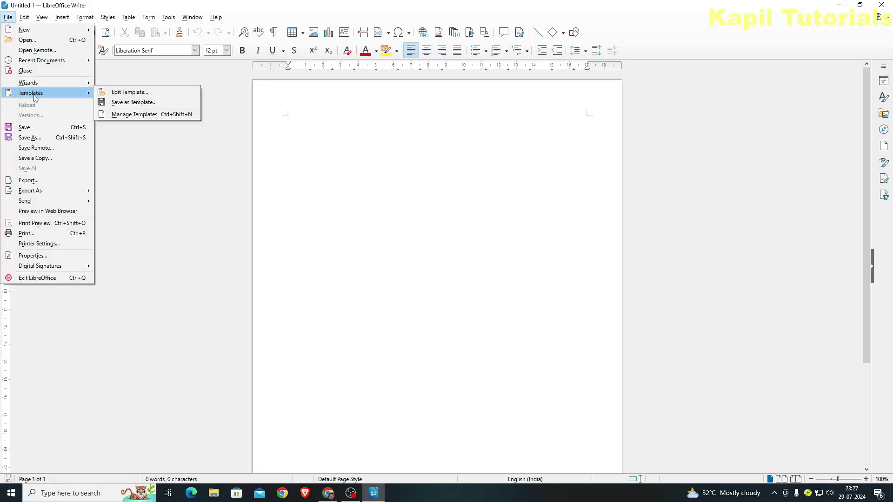
pyautogui.click(121, 93)
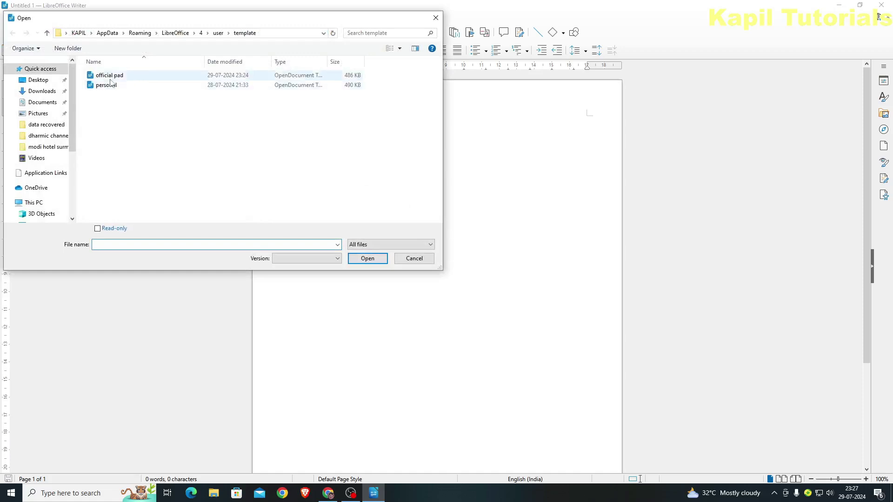
pyautogui.click(111, 77)
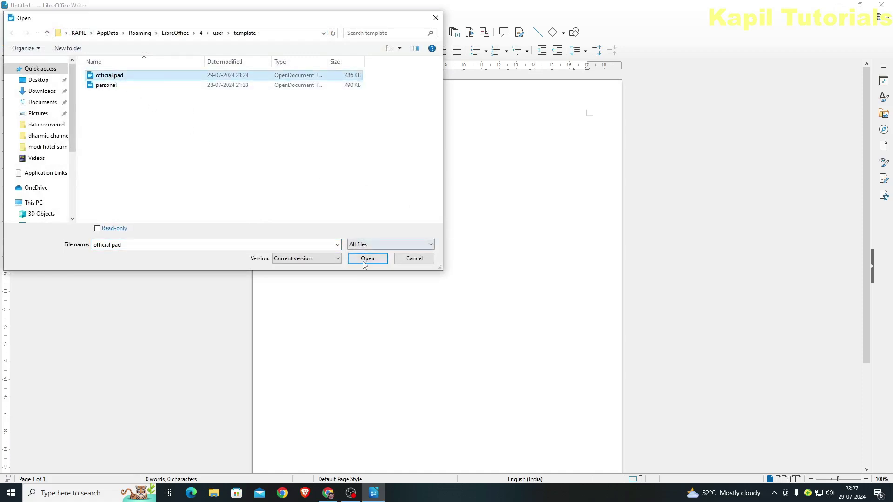
pyautogui.click(368, 259)
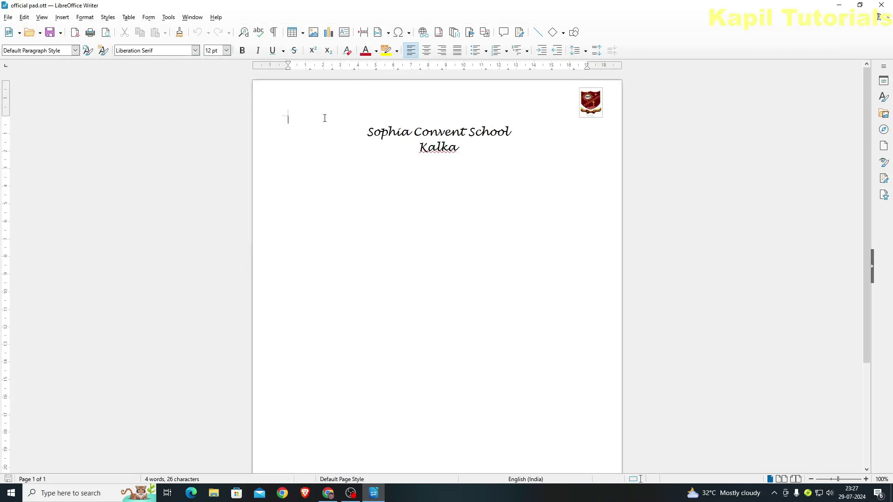
# Copy the header logo and place the duplicate in the page's top-left corner
pyautogui.click(586, 103)
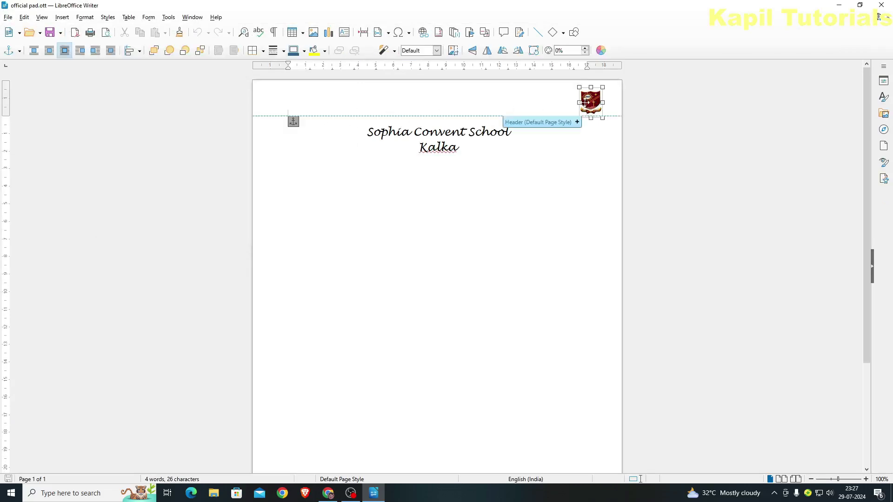
pyautogui.hotkey('ctrl', 'c')
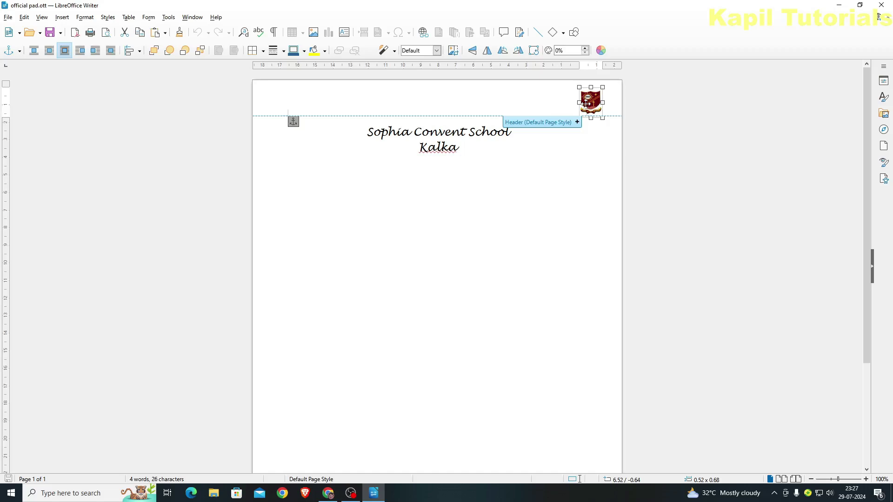
pyautogui.click(590, 183)
pyautogui.hotkey('ctrl', 'v')
pyautogui.moveTo(596, 157); pyautogui.dragTo(292, 120)
pyautogui.click(315, 106)
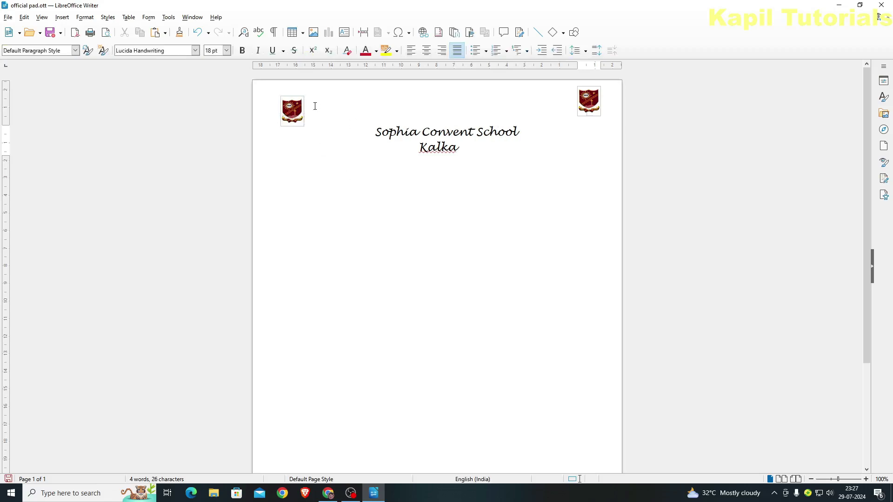
pyautogui.click(300, 120)
pyautogui.moveTo(300, 120); pyautogui.dragTo(303, 121)
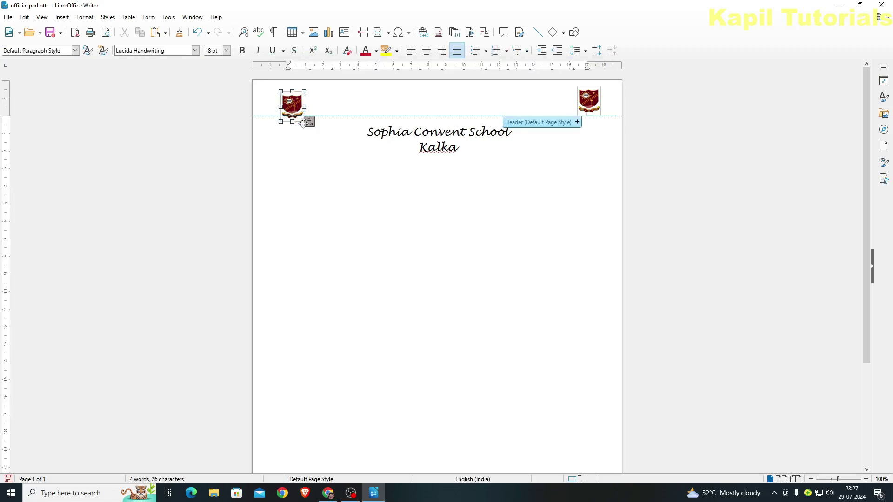
pyautogui.click(432, 205)
# Save and close the official pad template, then start a new text document
pyautogui.click(8, 17)
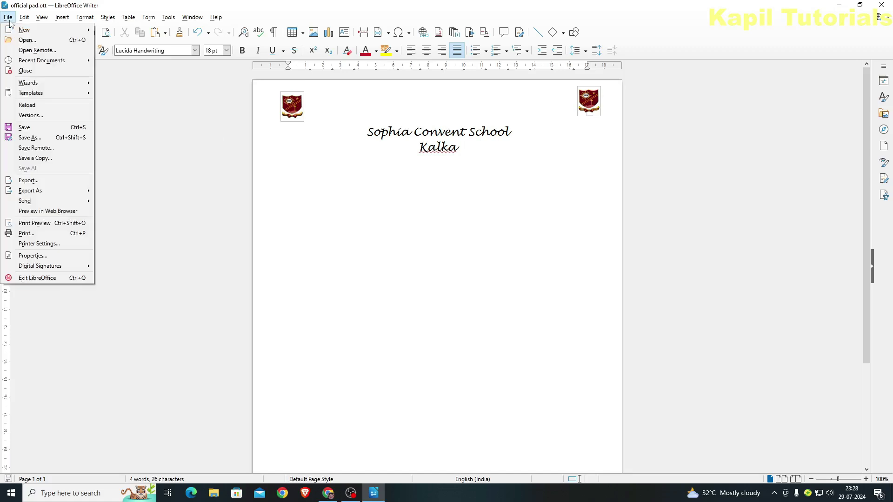
pyautogui.click(25, 124)
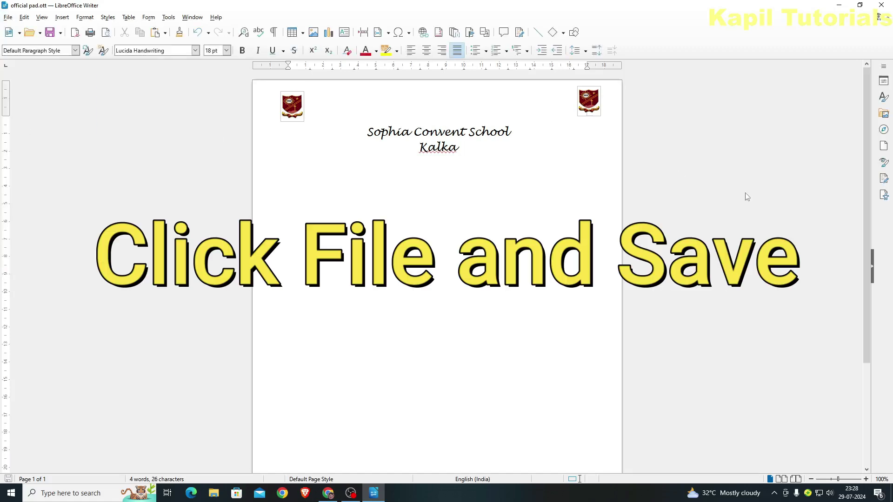
pyautogui.click(886, 18)
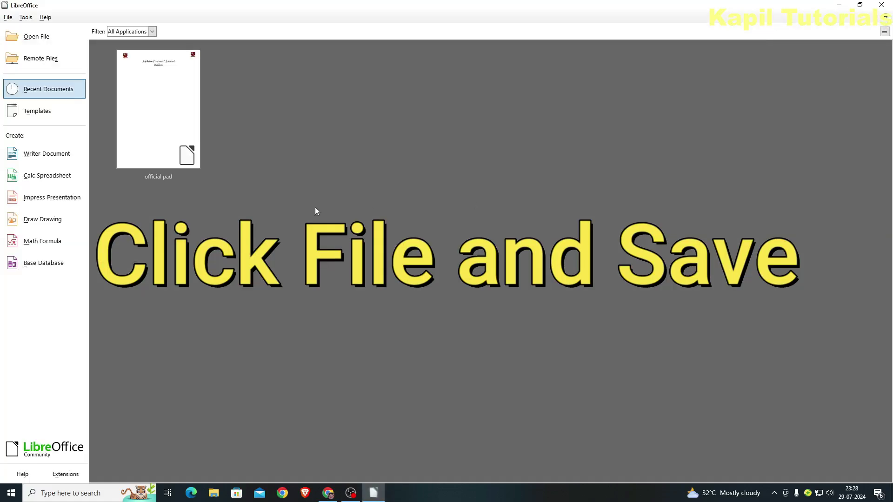
pyautogui.click(33, 157)
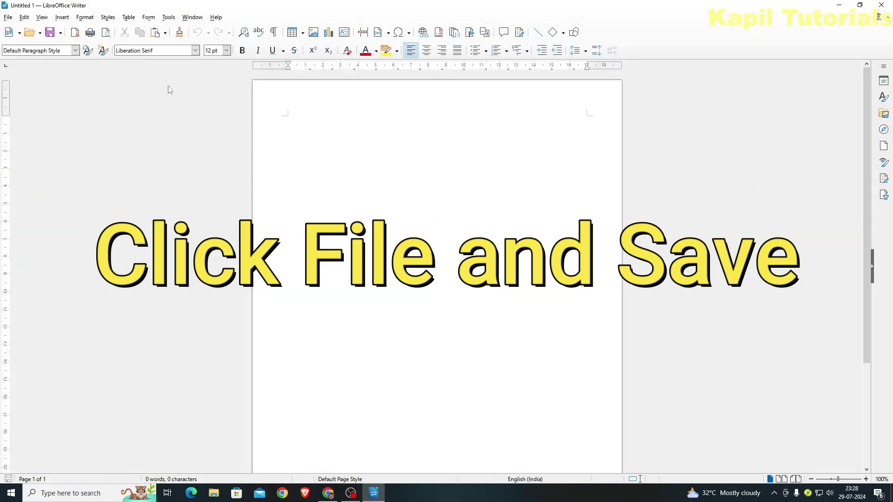
pyautogui.click(8, 17)
# Create Untitled 2 from the official pad template via Manage Templates, showing logos in both corners
pyautogui.moveTo(26, 95)
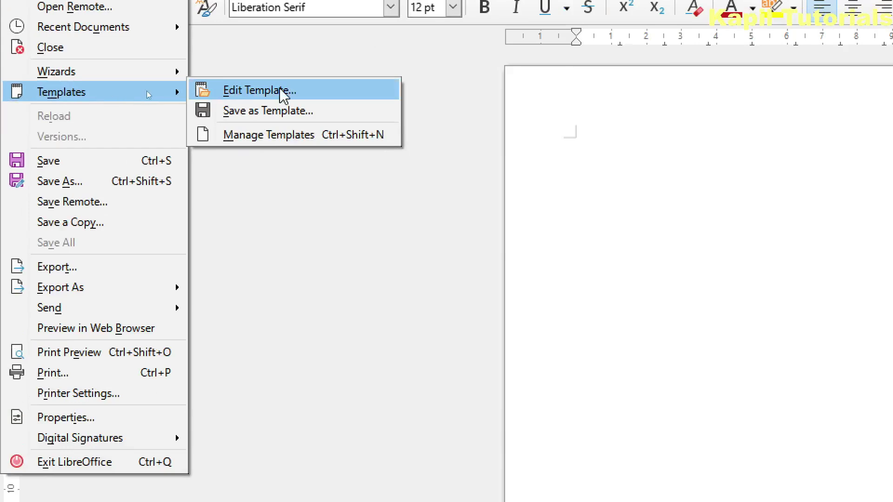
pyautogui.click(276, 137)
pyautogui.click(368, 244)
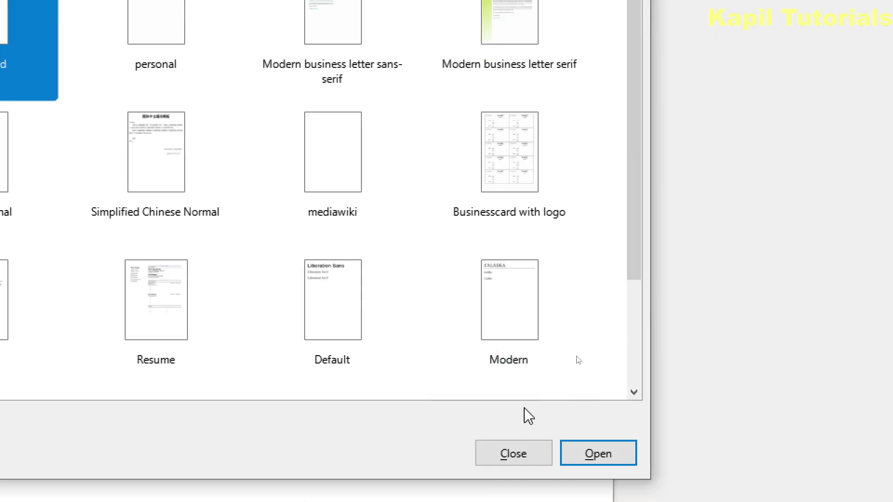
pyautogui.click(598, 453)
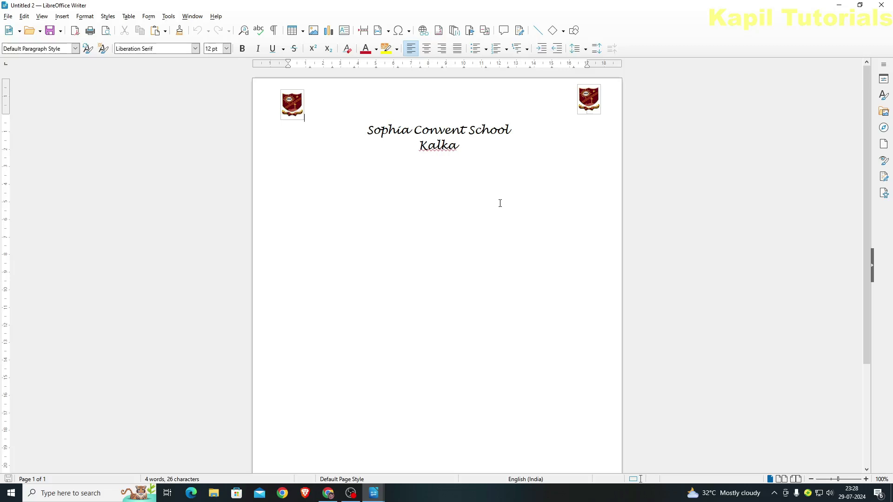
pyautogui.hotkey('alt', 'Tab')
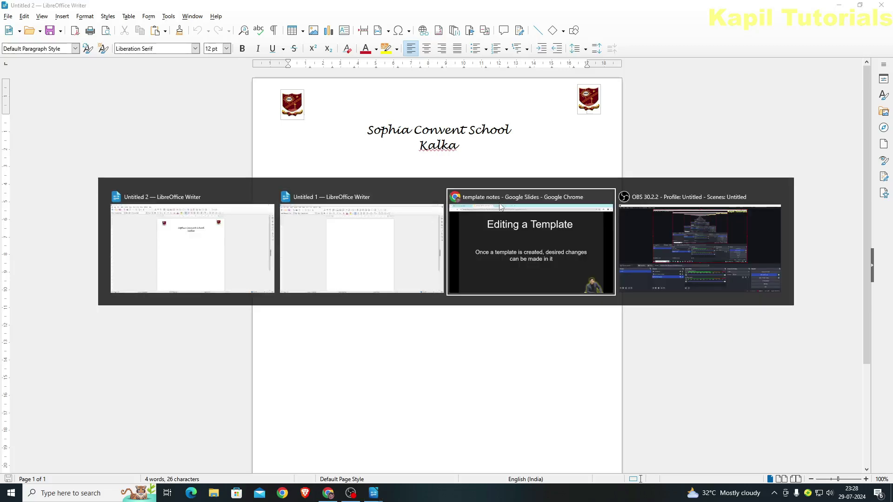
# Return to the slides and advance to the Setting Up a Custom Default Template slide
pyautogui.click(500, 206)
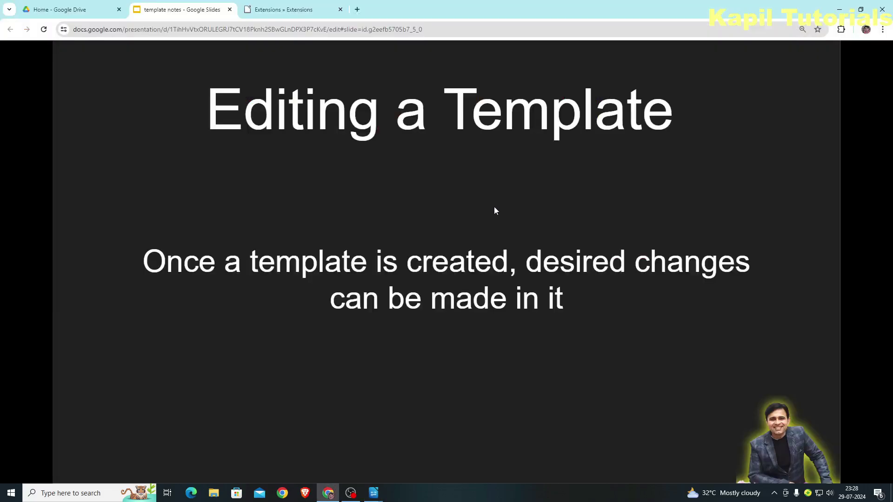
pyautogui.press('Right')
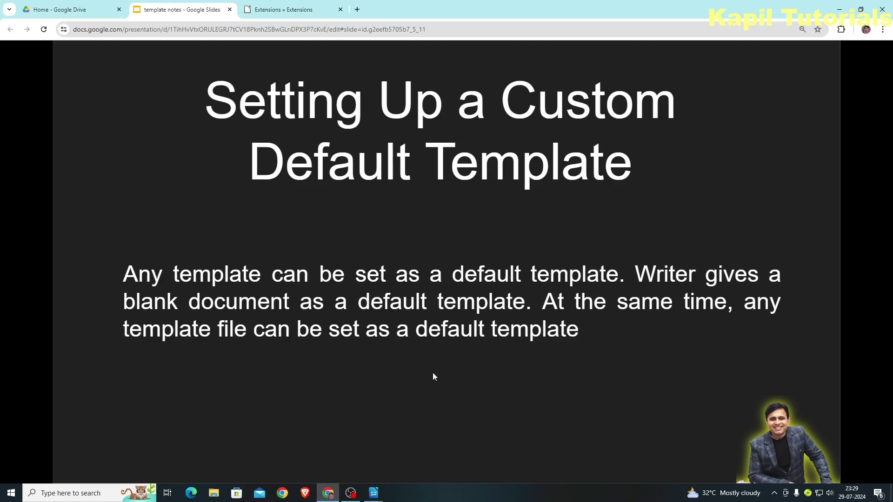
# From Untitled 1, set official pad as the default template in Manage Templates and close it
pyautogui.moveTo(375, 494)
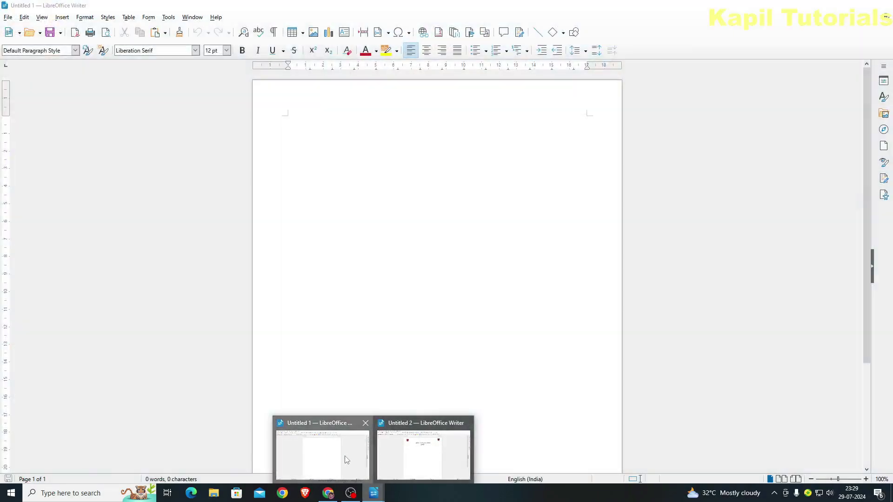
pyautogui.click(346, 460)
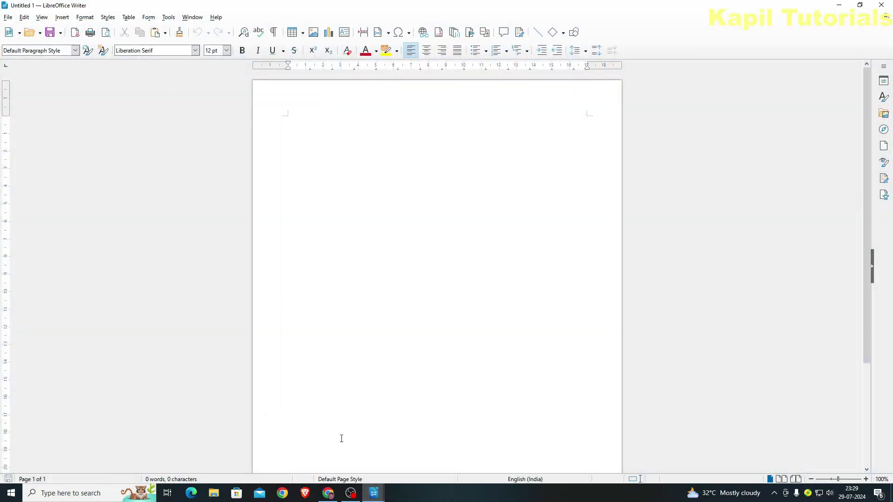
pyautogui.click(8, 18)
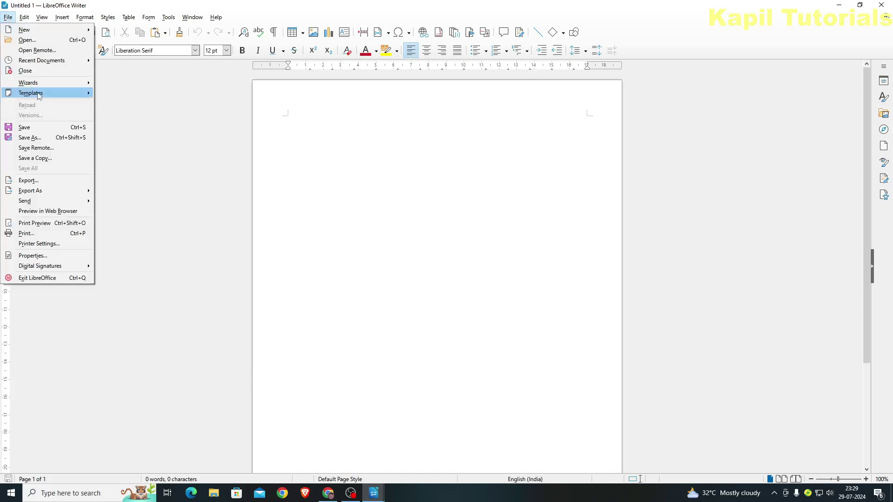
pyautogui.moveTo(39, 96)
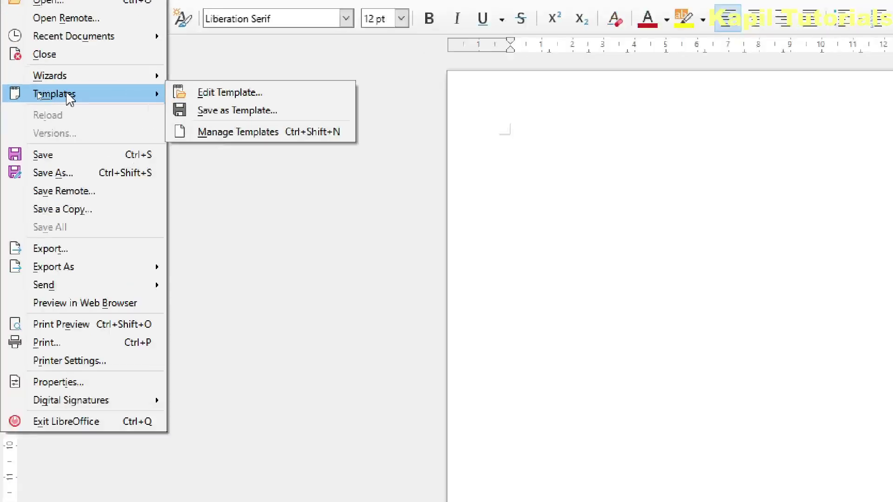
pyautogui.click(264, 140)
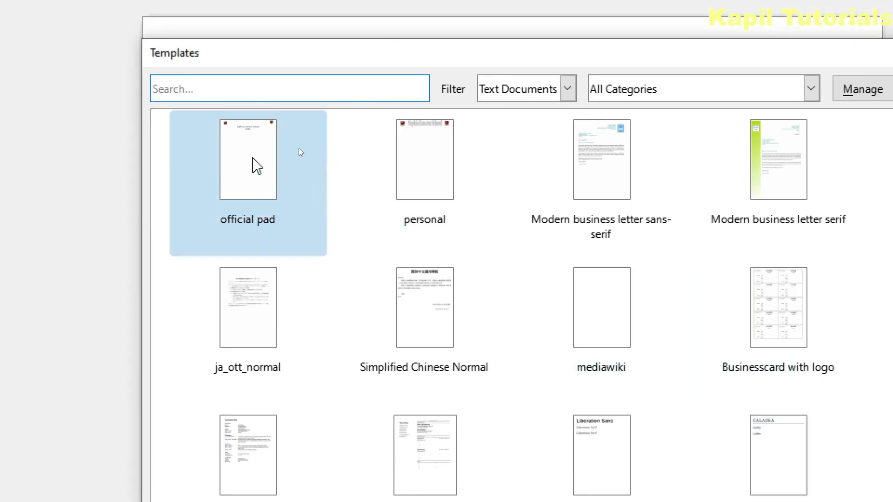
pyautogui.click(235, 154)
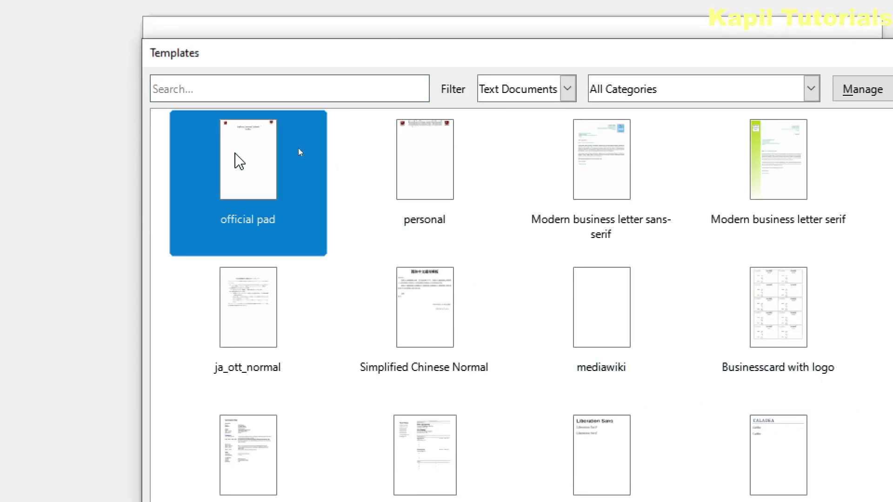
pyautogui.rightClick(235, 154)
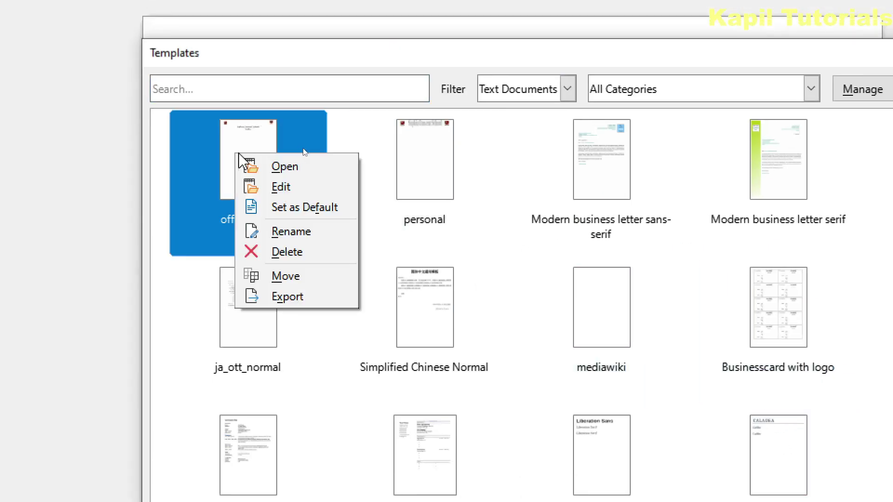
pyautogui.click(289, 208)
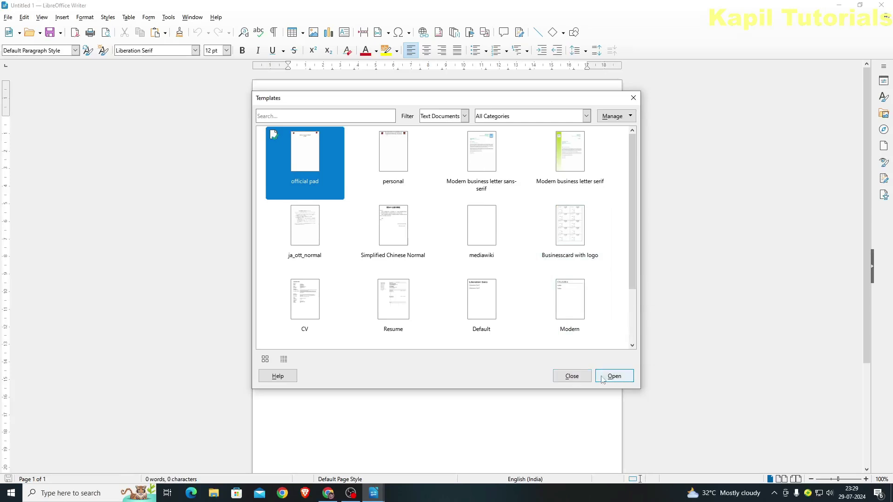
pyautogui.click(571, 376)
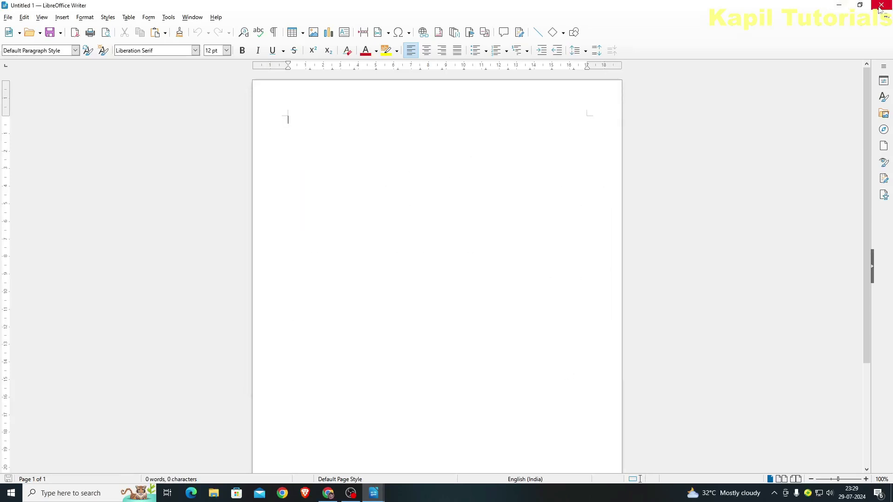
# Close the document and create new Writer documents that open with the official pad letterhead
pyautogui.hotkey('alt', 'Tab')
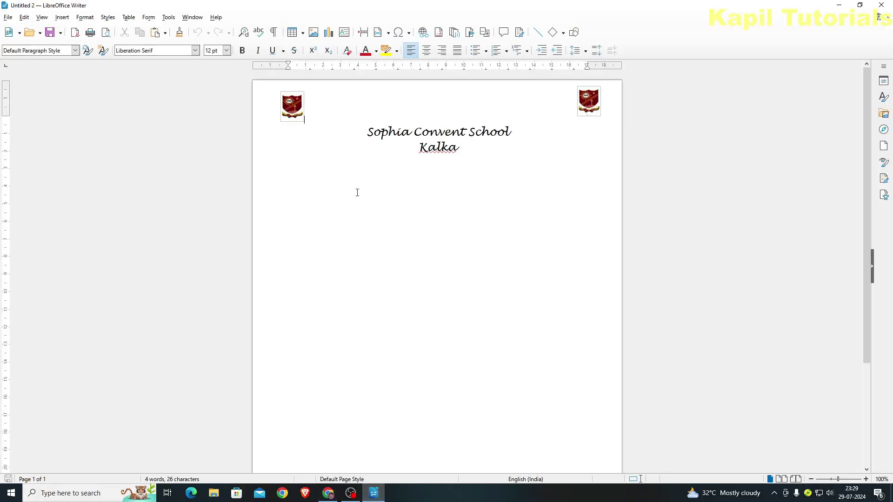
pyautogui.click(887, 18)
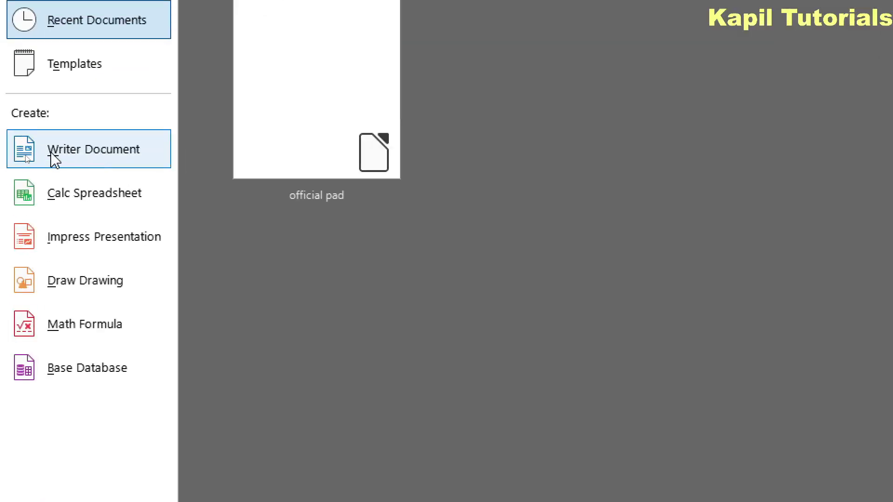
pyautogui.click(67, 158)
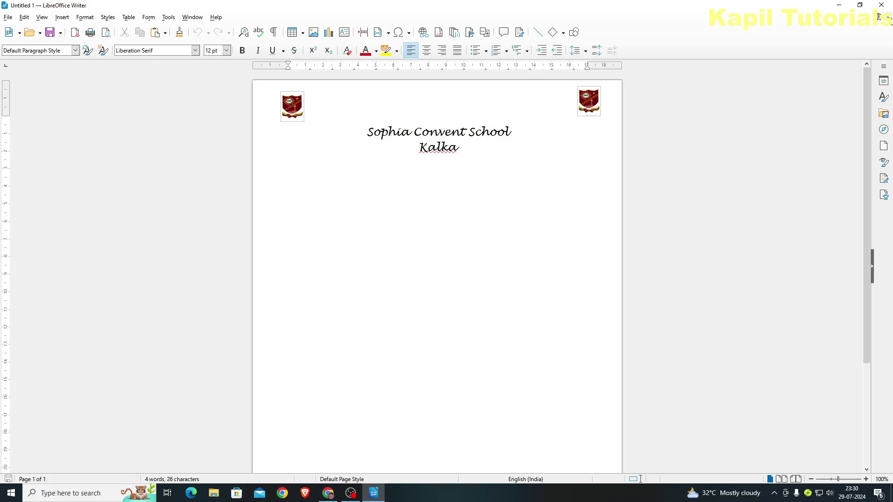
pyautogui.click(880, 17)
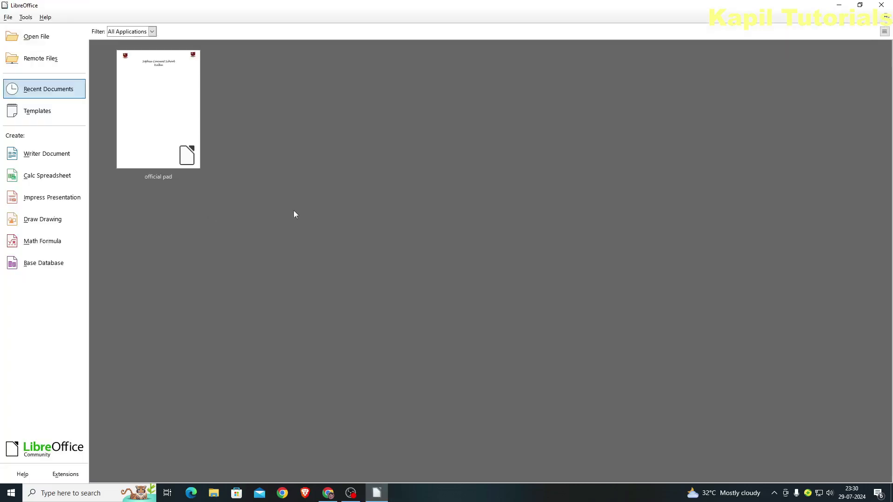
pyautogui.click(39, 157)
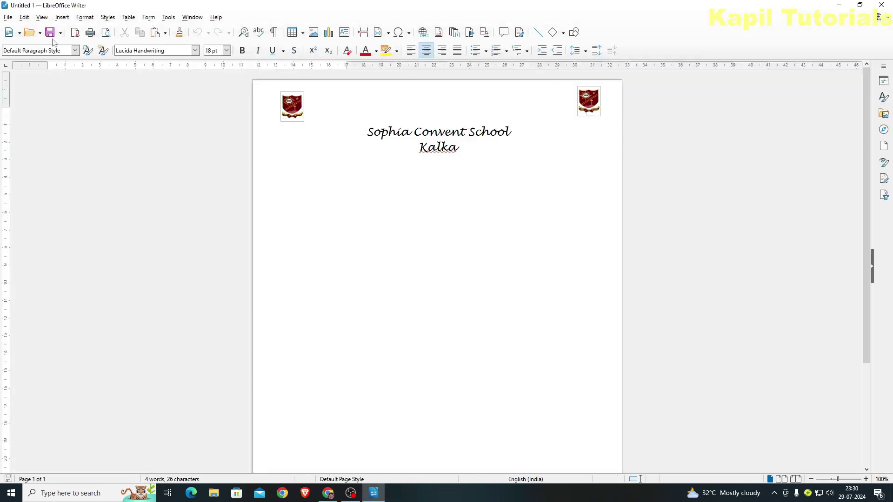
# Set Modern business letter sans-serif as the default template in Manage Templates, then close it
pyautogui.click(8, 18)
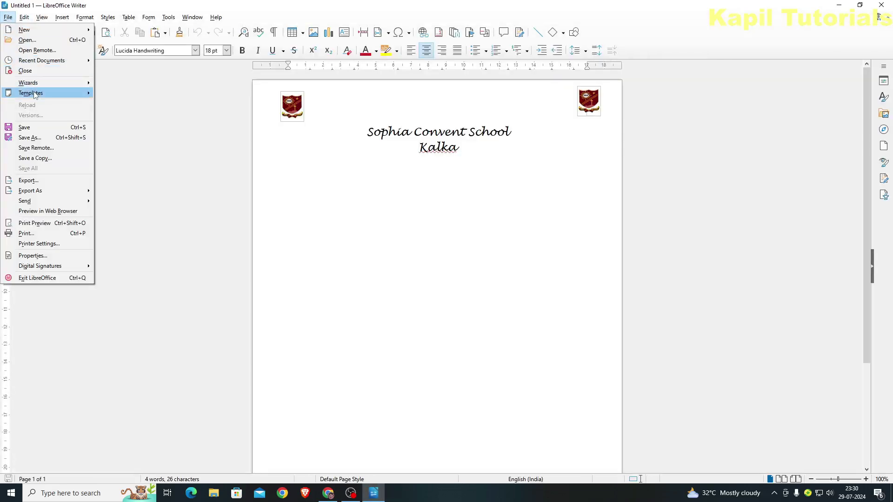
pyautogui.moveTo(34, 95)
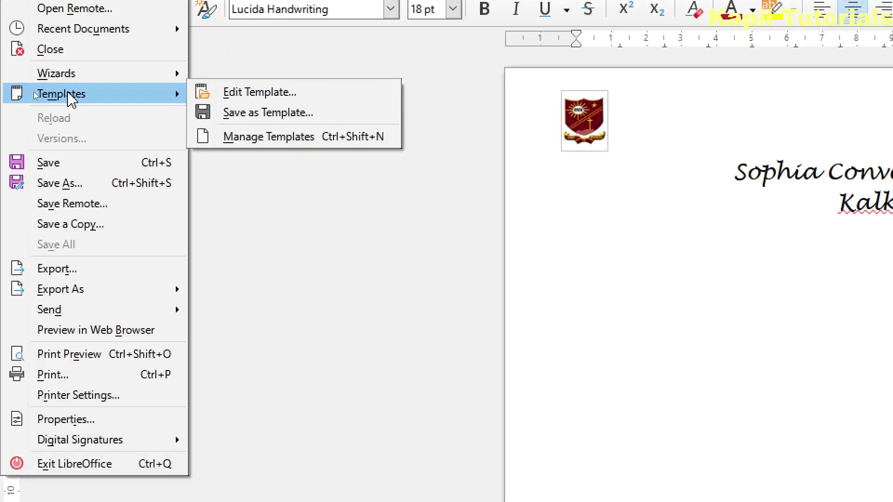
pyautogui.click(124, 115)
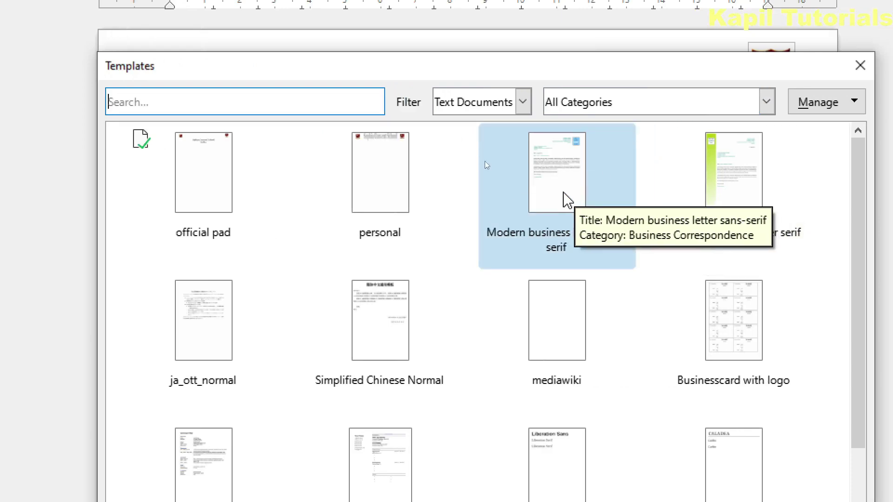
pyautogui.rightClick(566, 199)
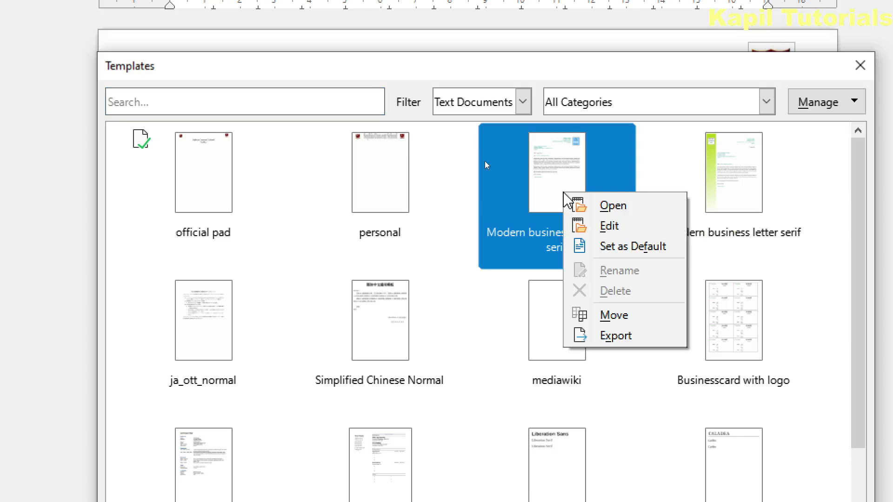
pyautogui.click(621, 247)
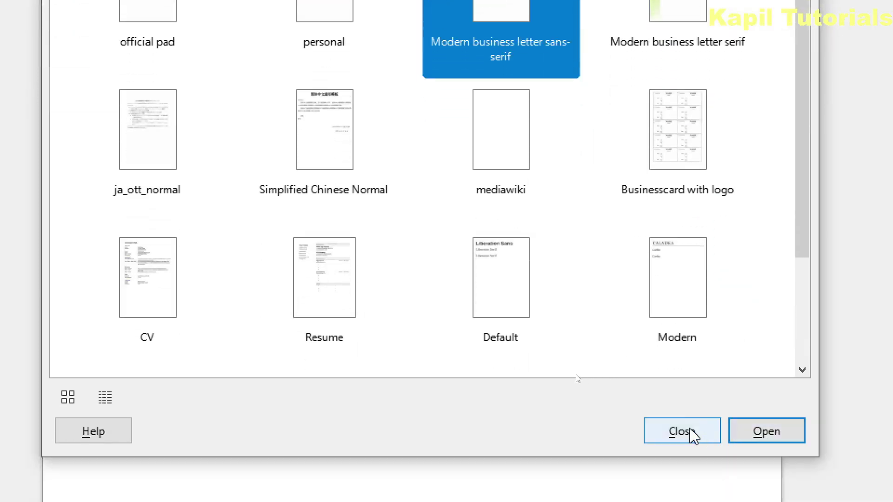
pyautogui.click(691, 428)
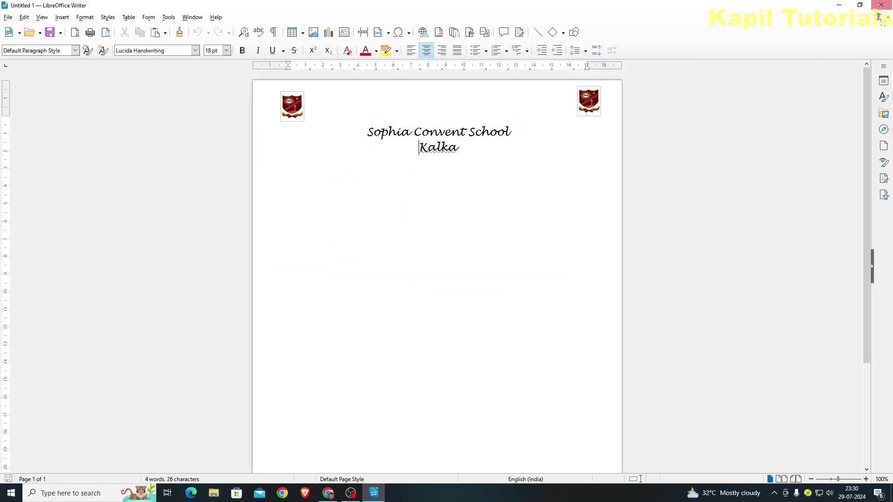
# Close and recreate Writer documents to confirm they open in the Modern business letter sans-serif layout
pyautogui.hotkey('ctrl', 'w')
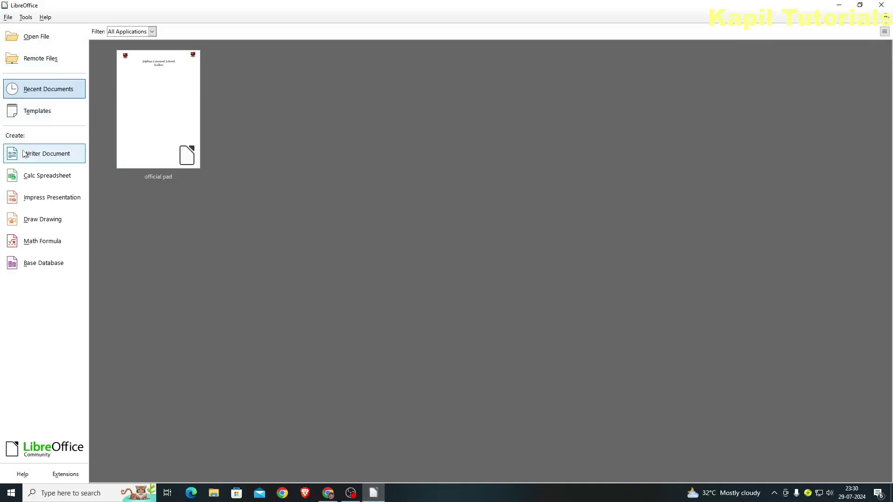
pyautogui.click(28, 153)
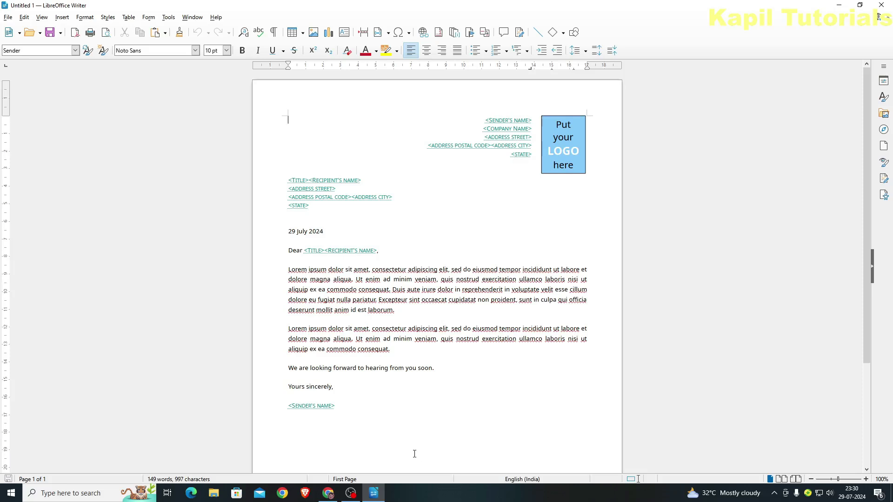
pyautogui.hotkey('alt', 'Tab')
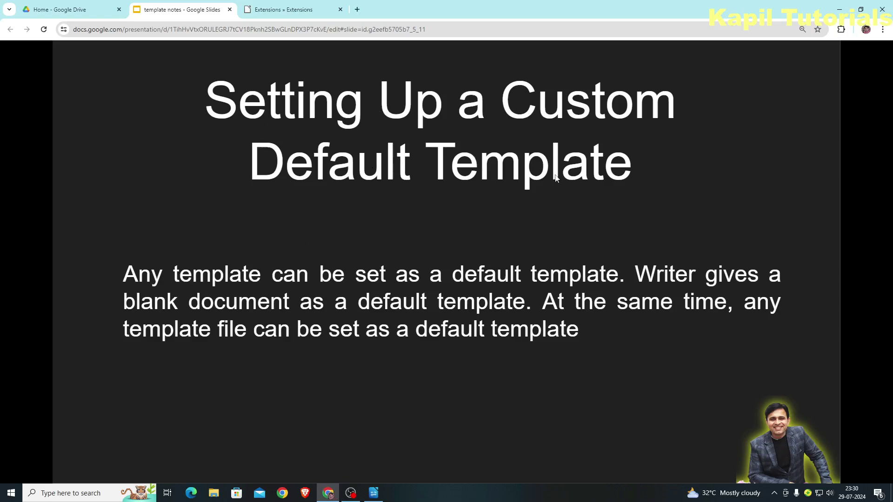
pyautogui.hotkey('alt', 'Tab')
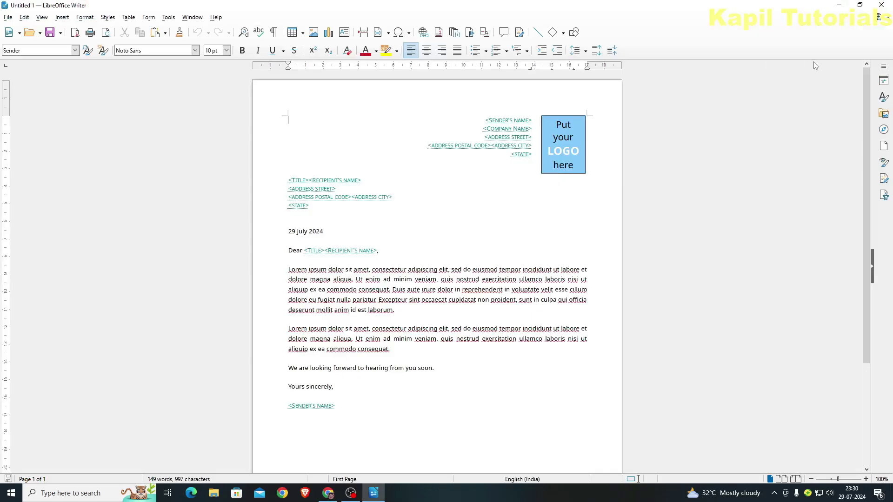
pyautogui.click(887, 17)
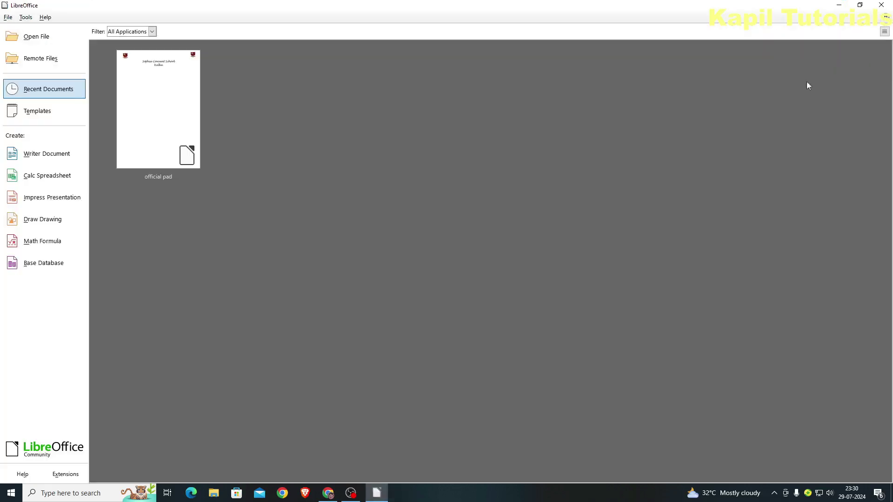
pyautogui.click(29, 157)
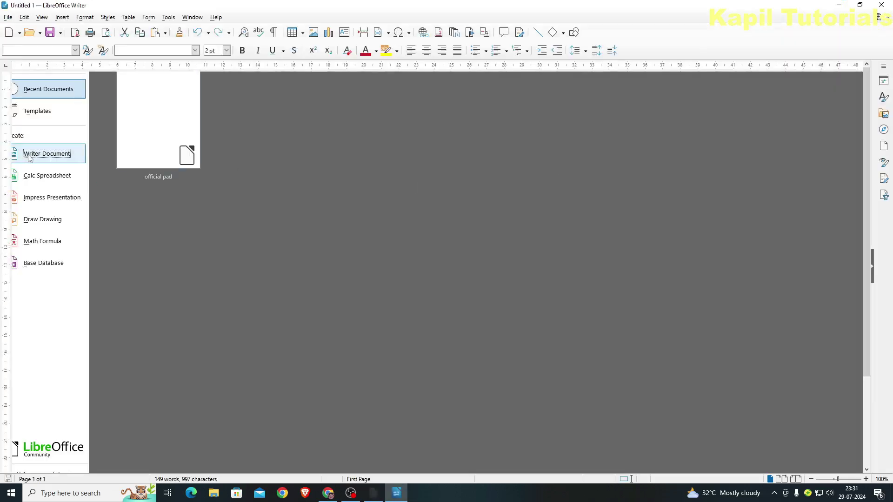
# Reset Modern business letter sans-serif's default status in Manage Templates, then close the letter
pyautogui.click(8, 18)
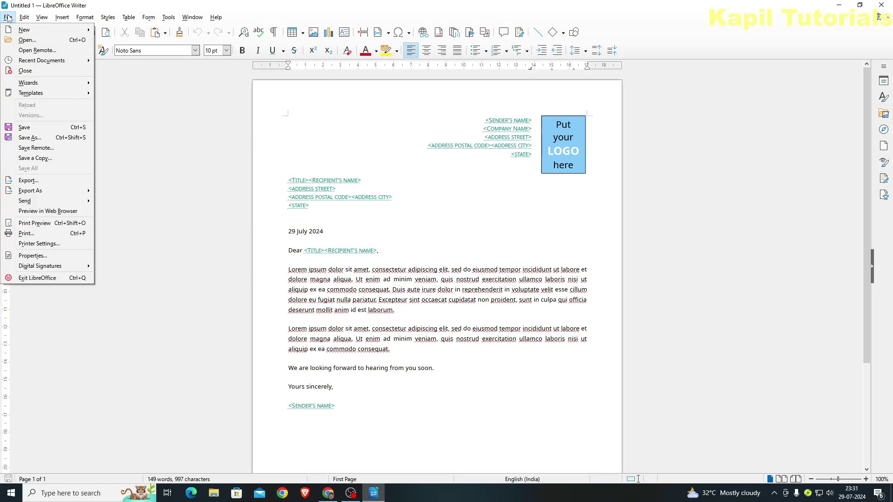
pyautogui.moveTo(58, 94)
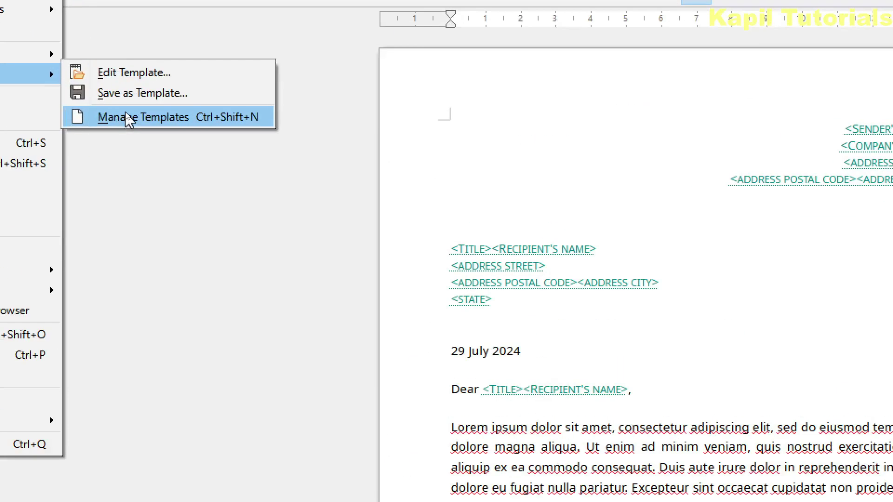
pyautogui.click(127, 114)
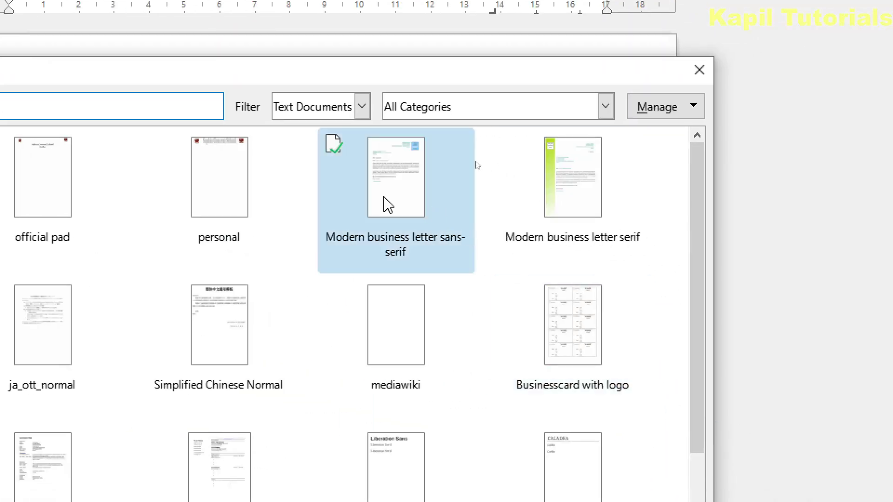
pyautogui.rightClick(385, 204)
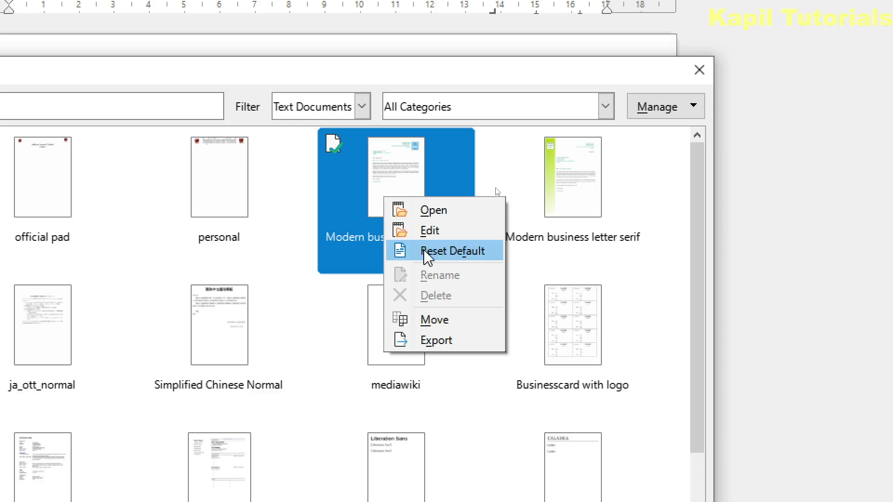
pyautogui.click(427, 256)
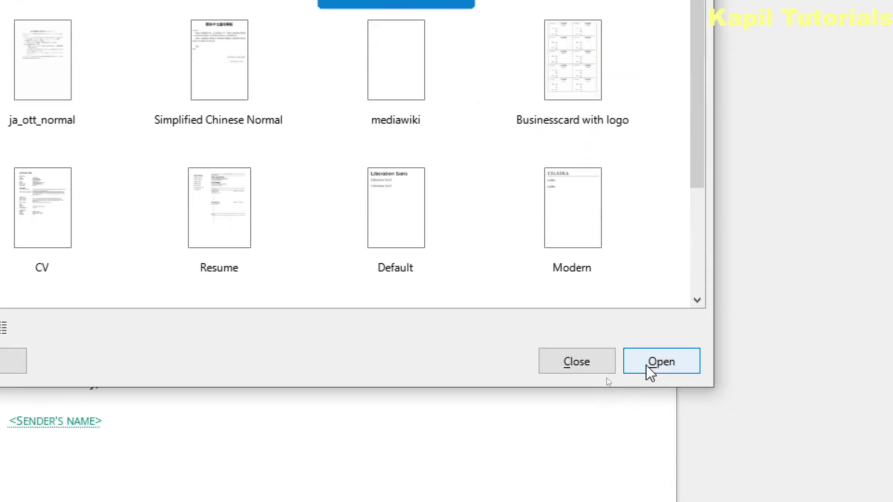
pyautogui.click(587, 371)
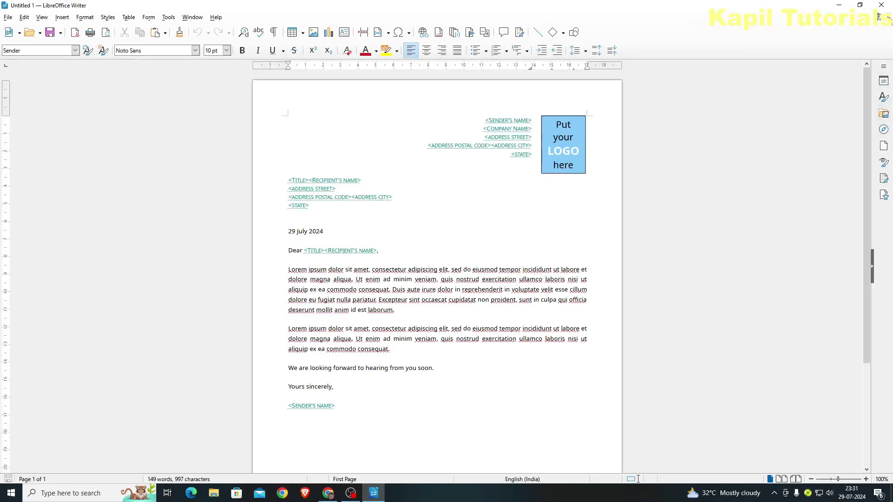
pyautogui.click(887, 17)
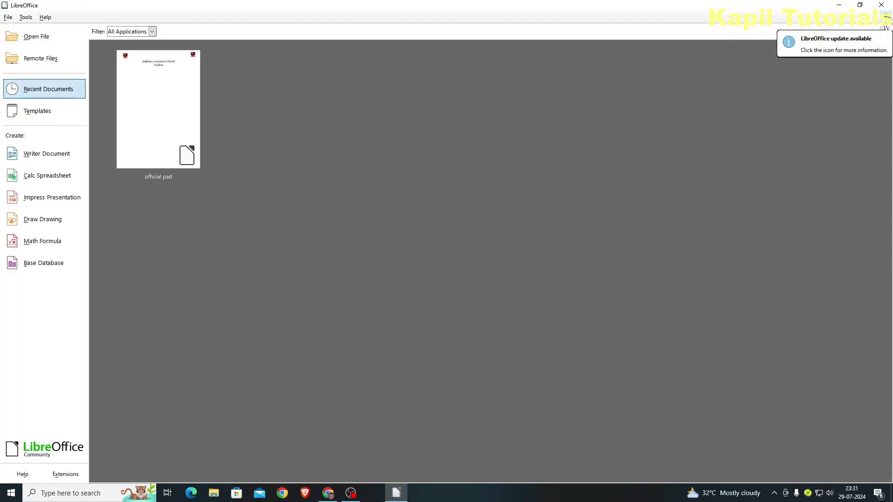
# Create Untitled 4 from the official pad template in Manage Templates, then show its document Properties
pyautogui.click(27, 158)
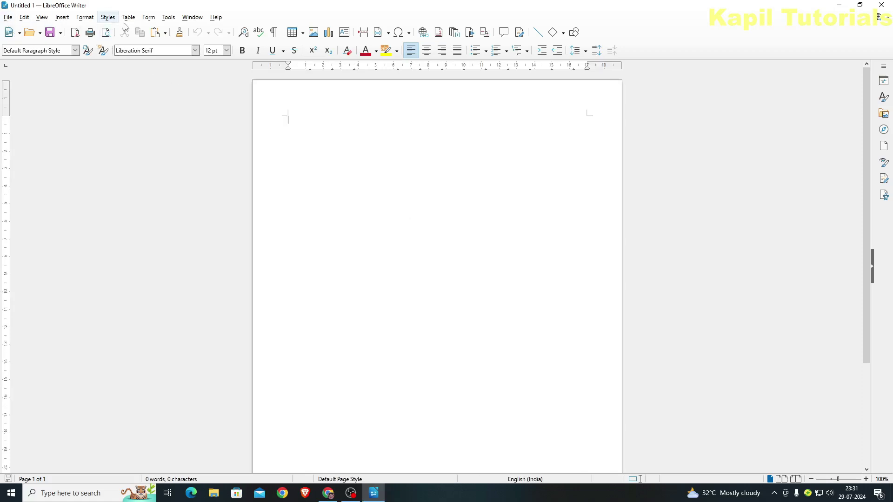
pyautogui.click(8, 18)
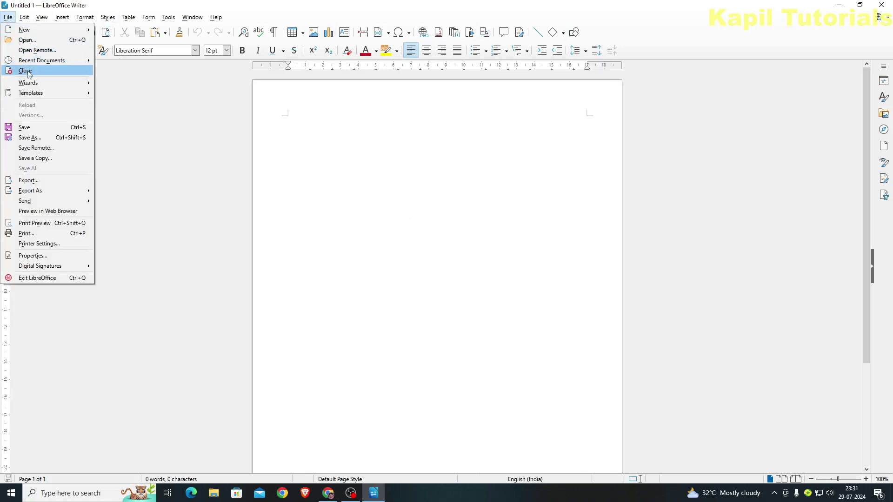
pyautogui.moveTo(32, 95)
pyautogui.click(132, 115)
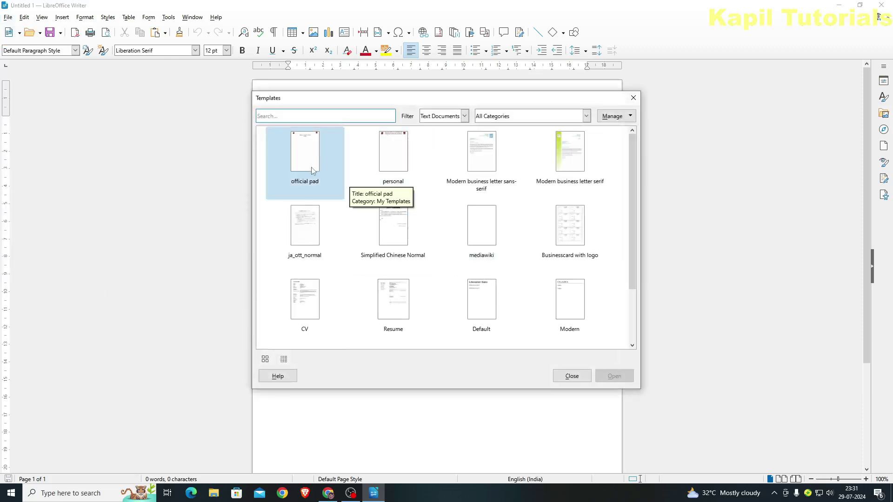
pyautogui.click(304, 169)
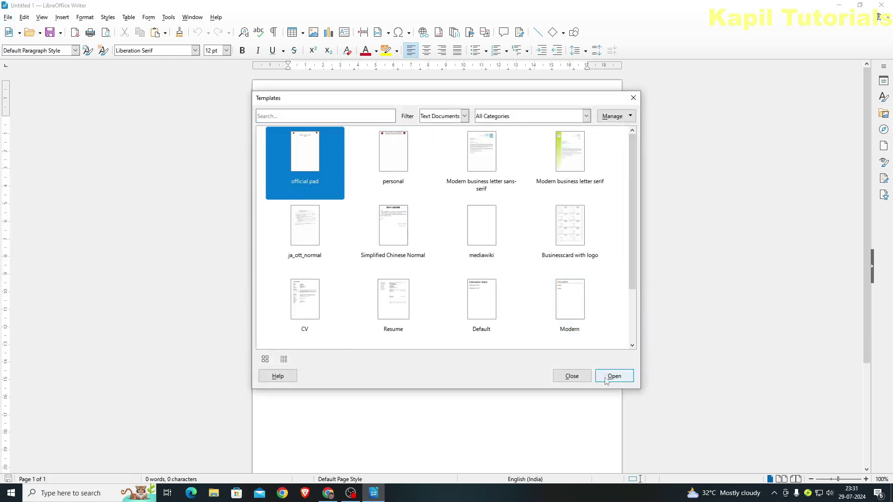
pyautogui.click(612, 376)
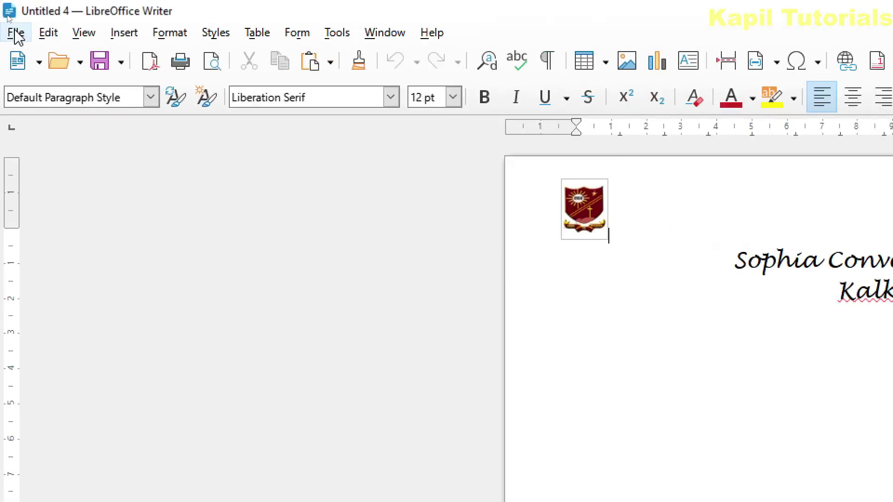
pyautogui.click(16, 34)
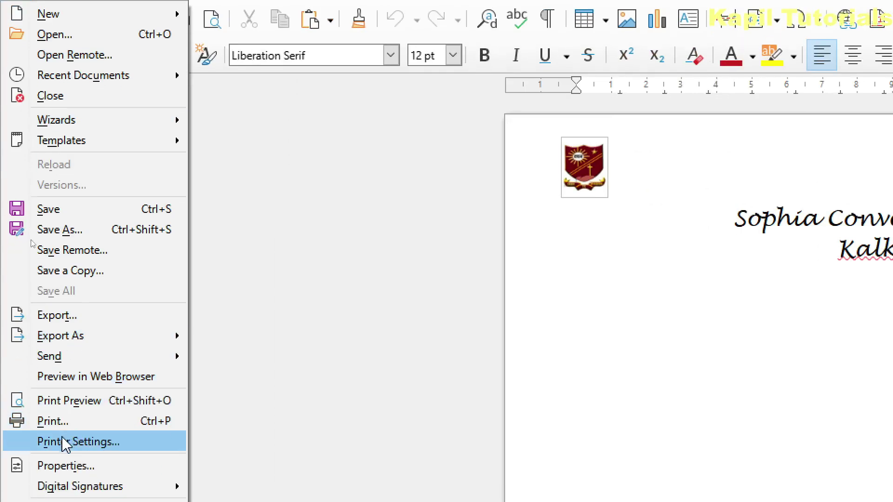
pyautogui.click(65, 467)
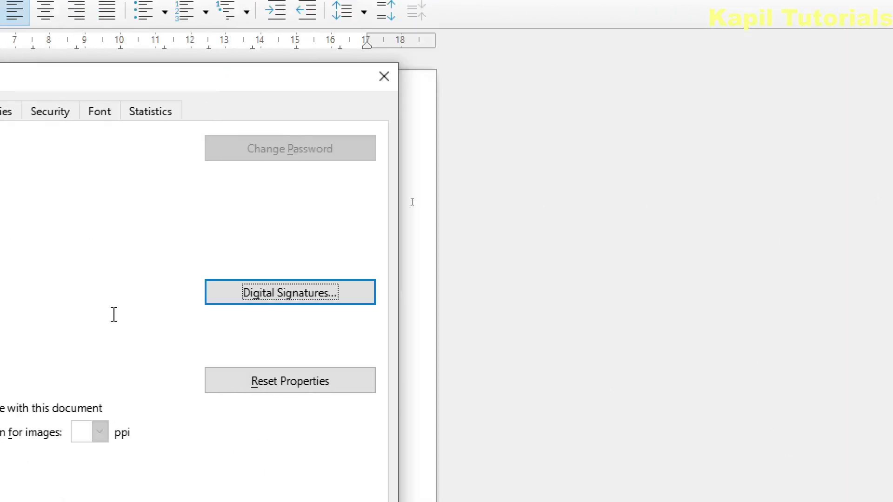